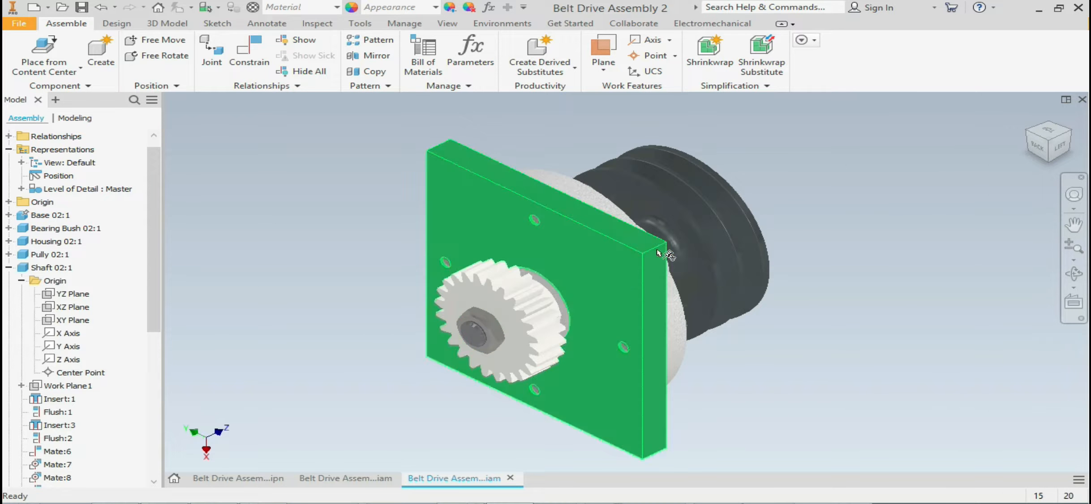
Step: Turn the pulley and the spur gear to examine how the shaft and its end nut follow the rotation
{"action": "left_click", "coordinate": [663, 190]}
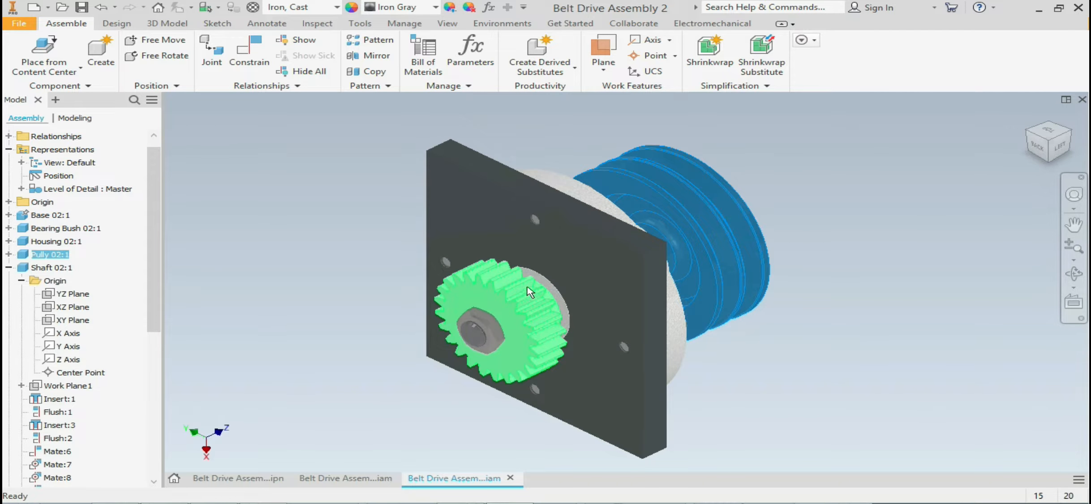
{"action": "left_click", "coordinate": [891, 238]}
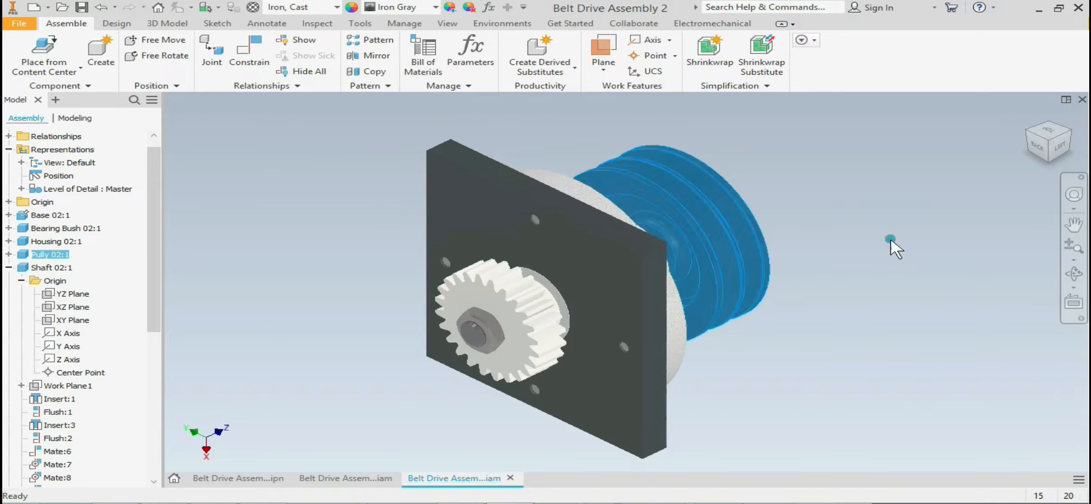
{"action": "left_click", "coordinate": [650, 176]}
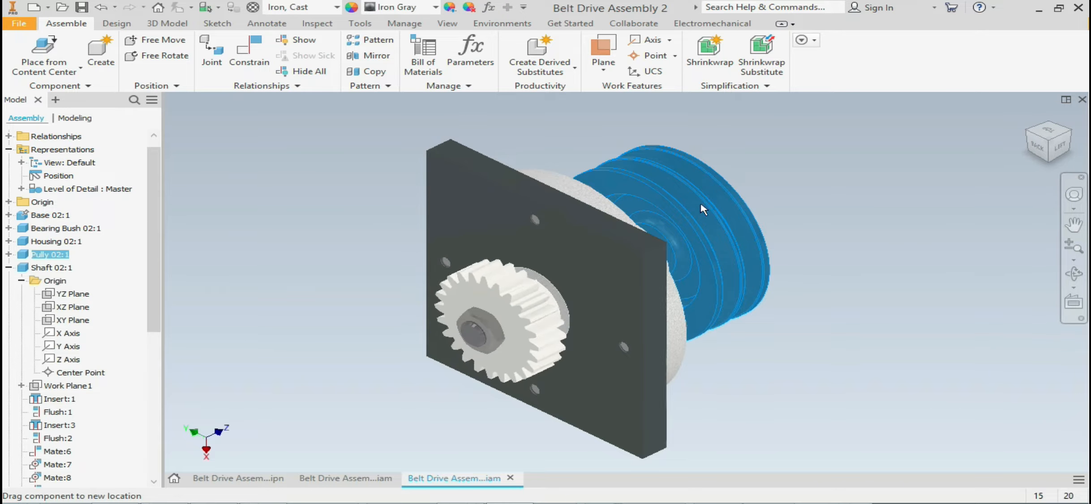
{"action": "left_click", "coordinate": [853, 200]}
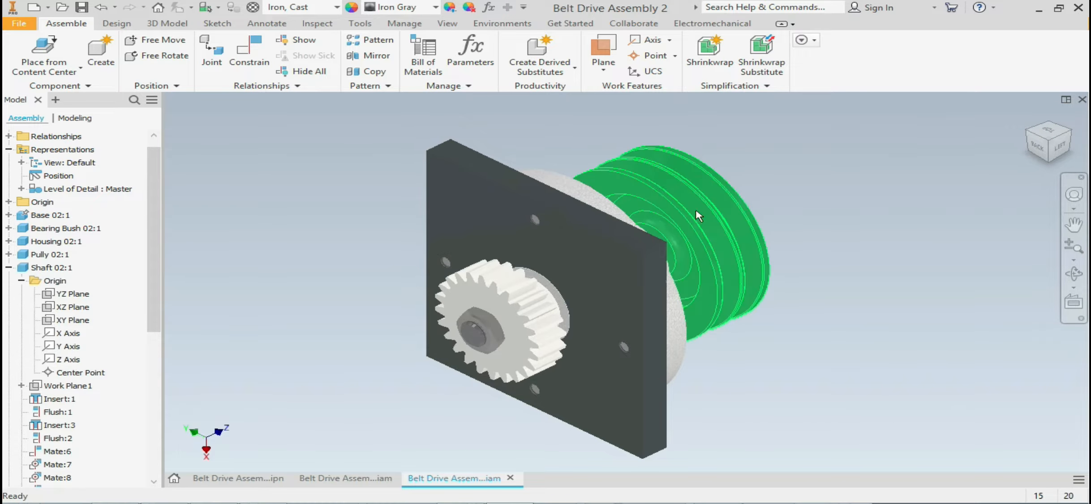
{"action": "left_click", "coordinate": [655, 187]}
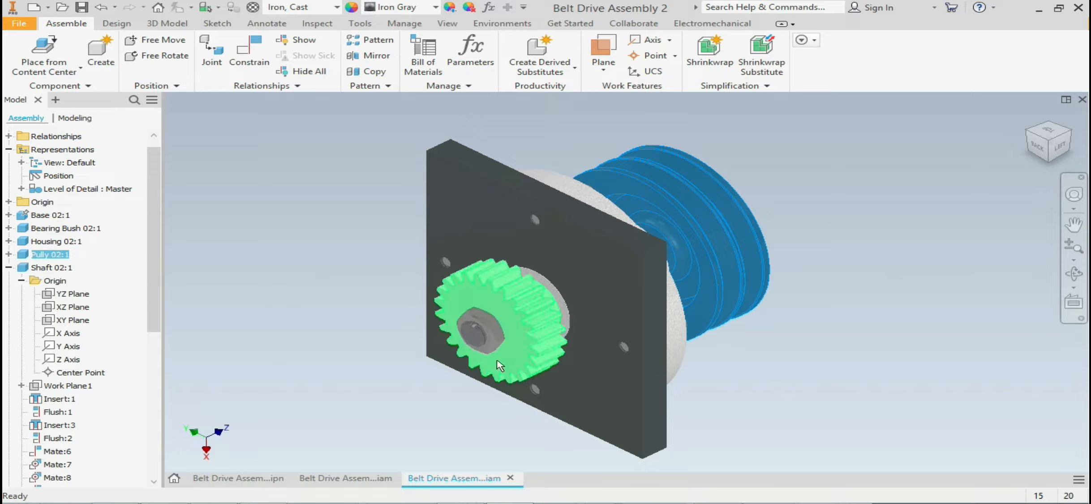
{"action": "left_click", "coordinate": [326, 292]}
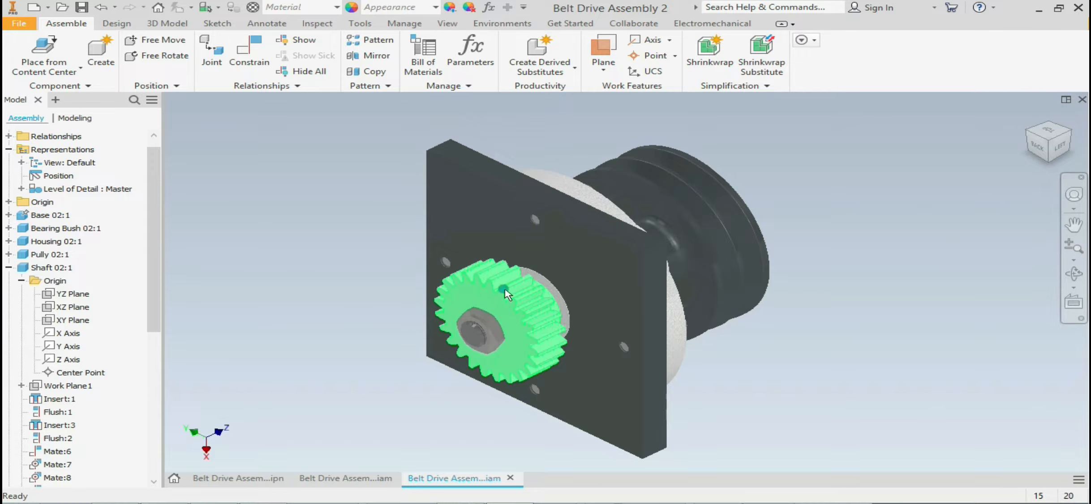
{"action": "left_click_drag", "start_coordinate": [506, 294], "coordinate": [462, 293]}
{"action": "left_click", "coordinate": [274, 313]}
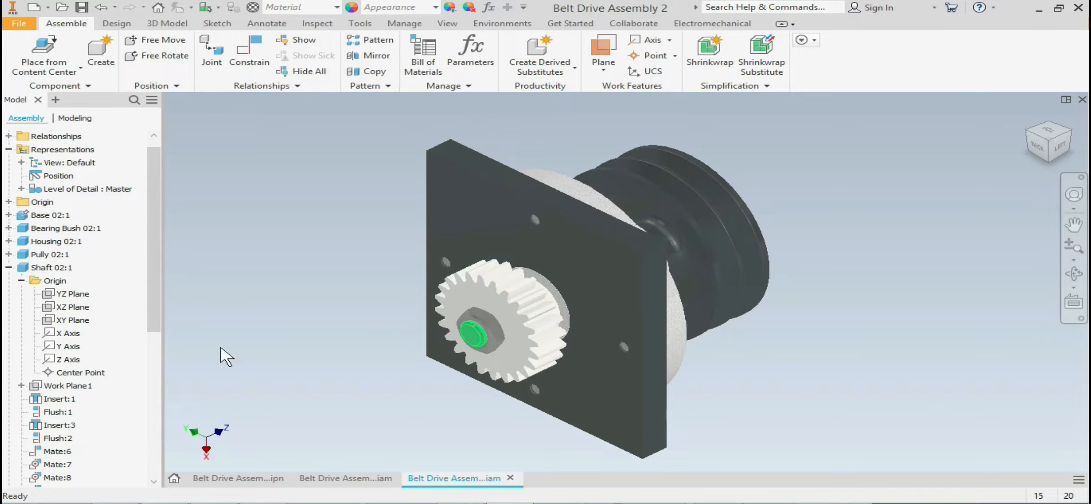
{"action": "left_click", "coordinate": [253, 61]}
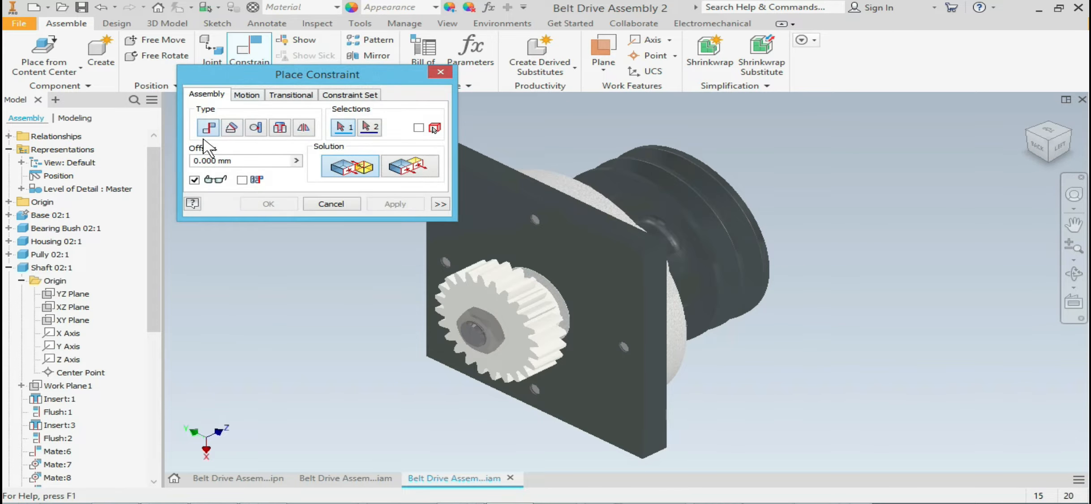
{"action": "left_click", "coordinate": [9, 268]}
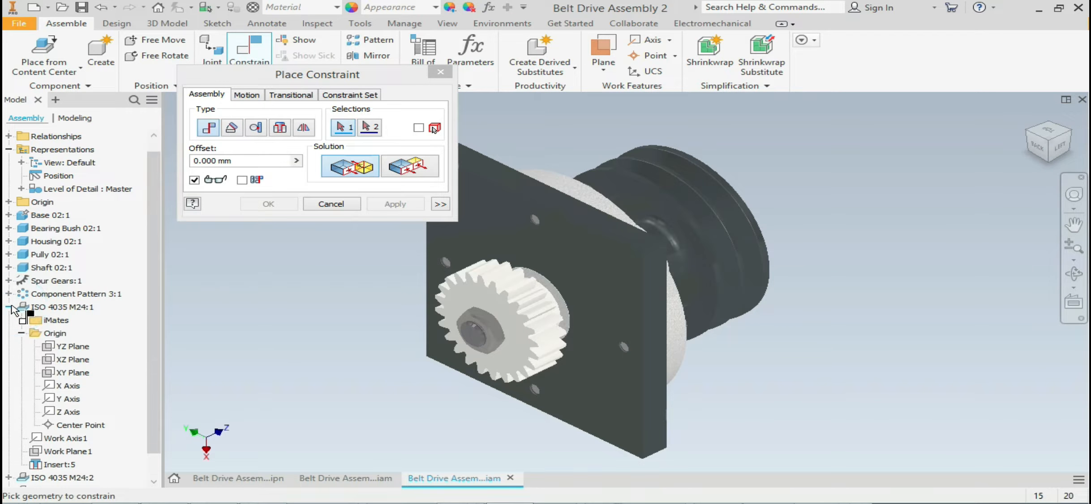
{"action": "left_click", "coordinate": [9, 307]}
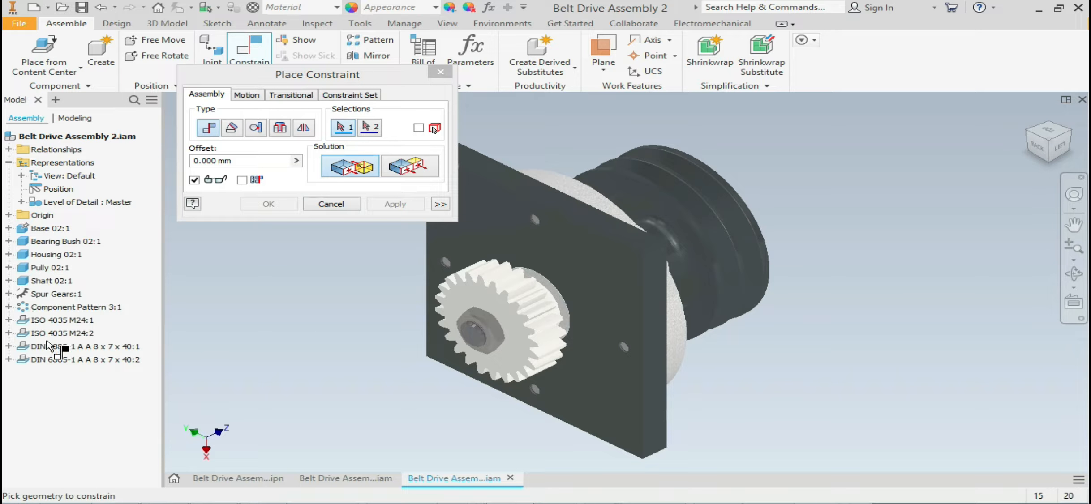
{"action": "left_click", "coordinate": [331, 204]}
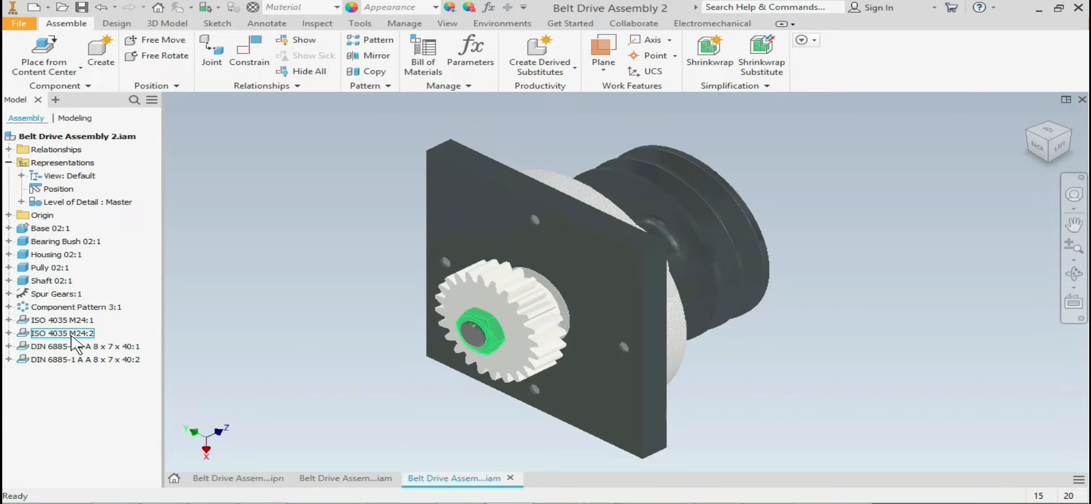
Step: Constrain the XY Plane of nut ISO 4035 M24:2 to the XY Plane of Shaft 02:1 with a Mate at 0.000 mm offset
{"action": "left_click", "coordinate": [8, 333]}
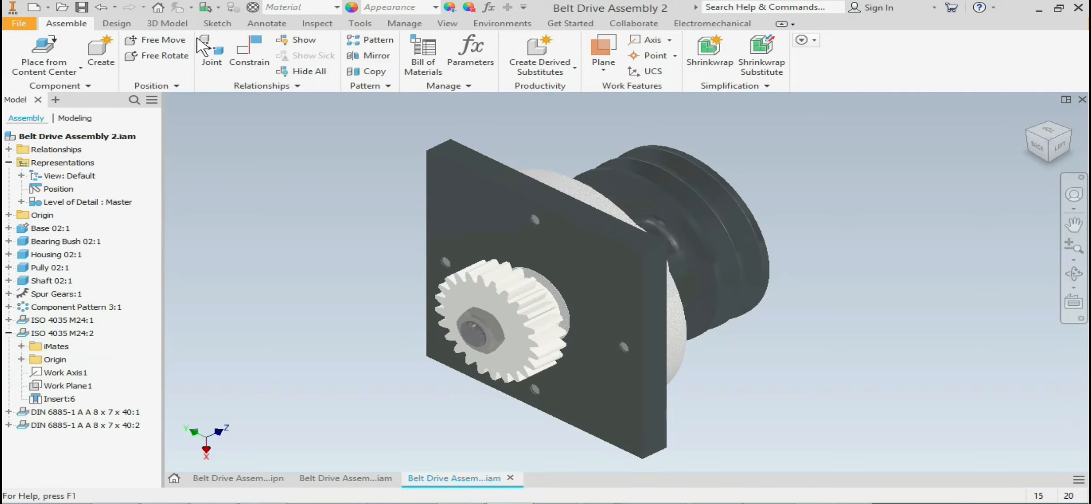
{"action": "left_click", "coordinate": [253, 57]}
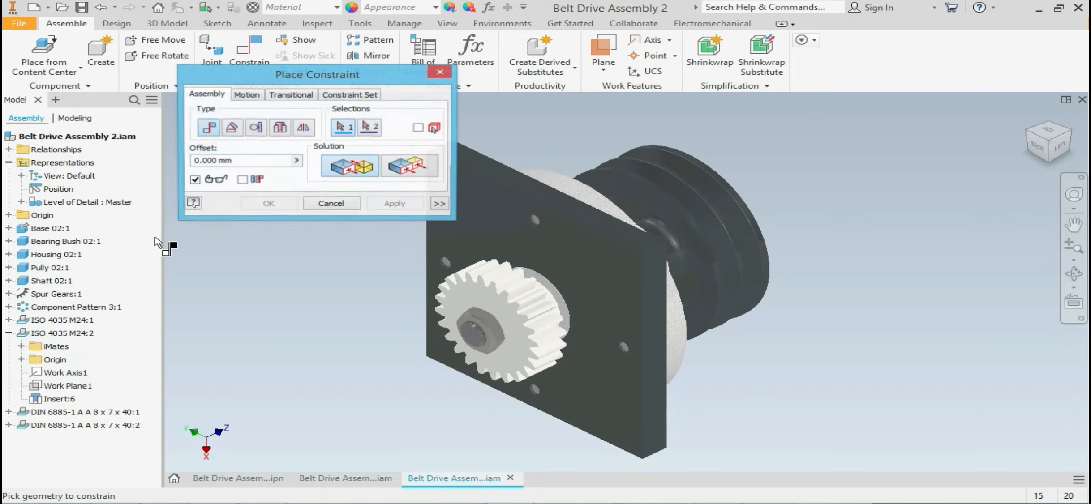
{"action": "left_click", "coordinate": [22, 360]}
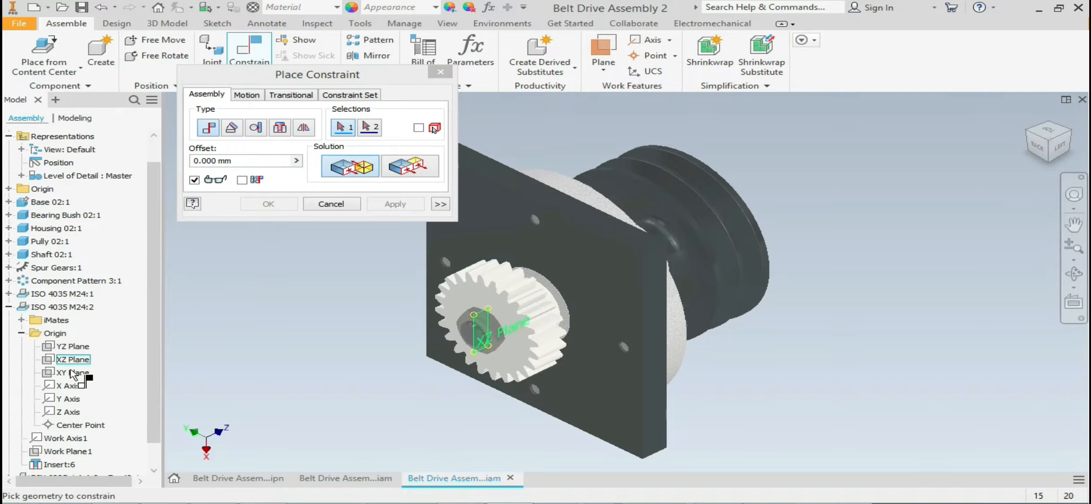
{"action": "scroll", "coordinate": [461, 338], "scroll_direction": "down", "scroll_amount": 5}
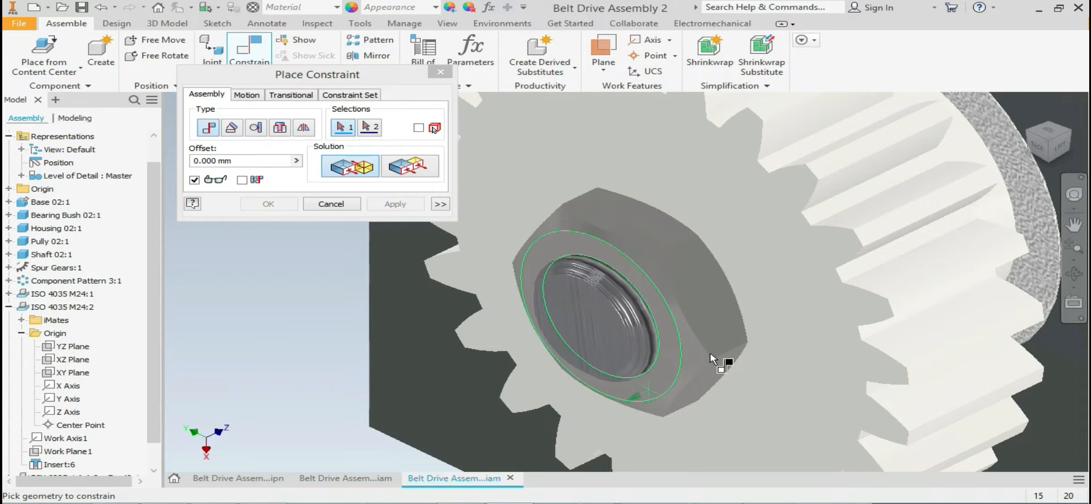
{"action": "left_click", "coordinate": [69, 374]}
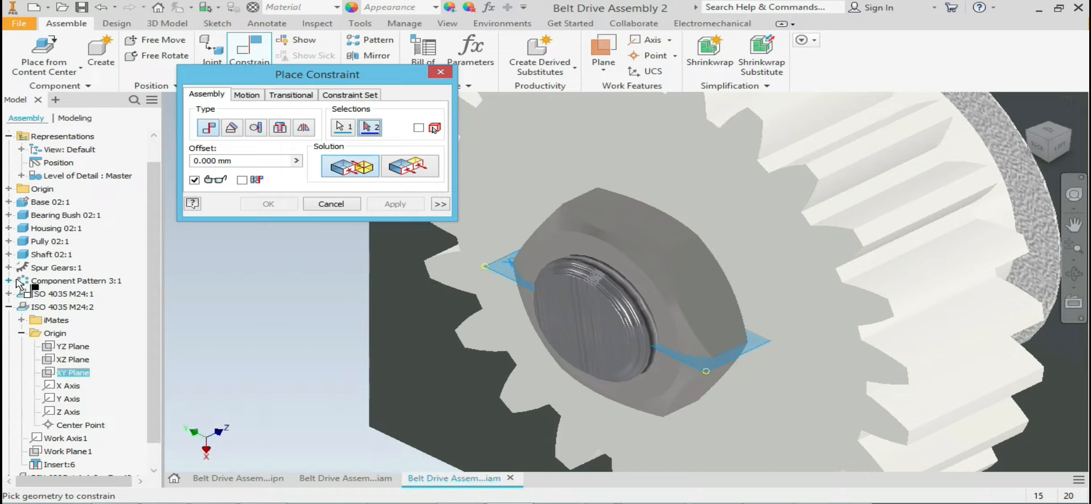
{"action": "left_click", "coordinate": [9, 255]}
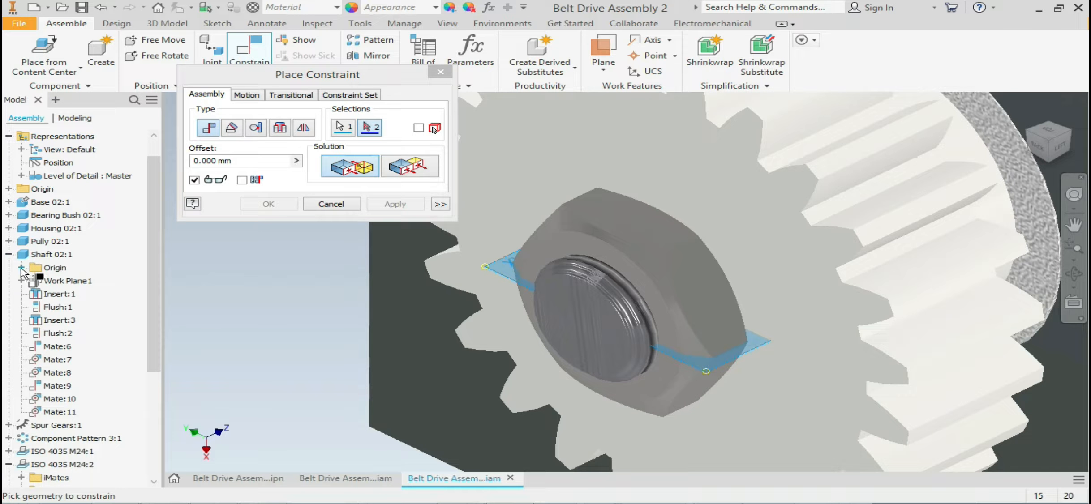
{"action": "left_click", "coordinate": [21, 268]}
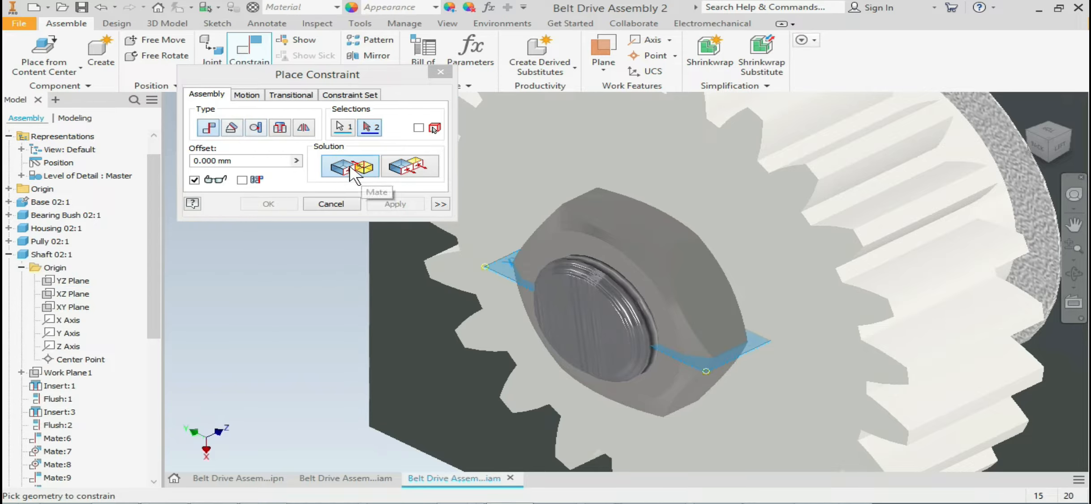
{"action": "left_click", "coordinate": [72, 308]}
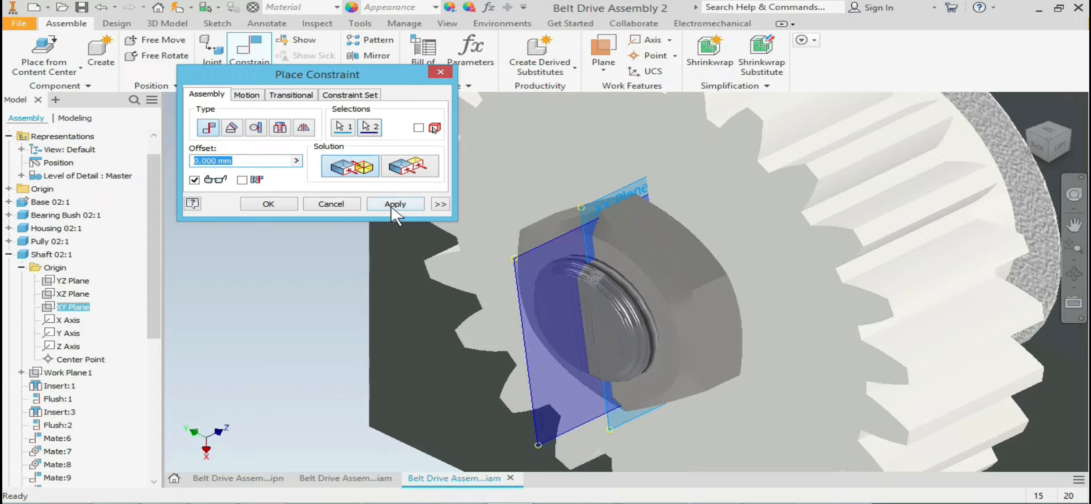
{"action": "left_click", "coordinate": [287, 207]}
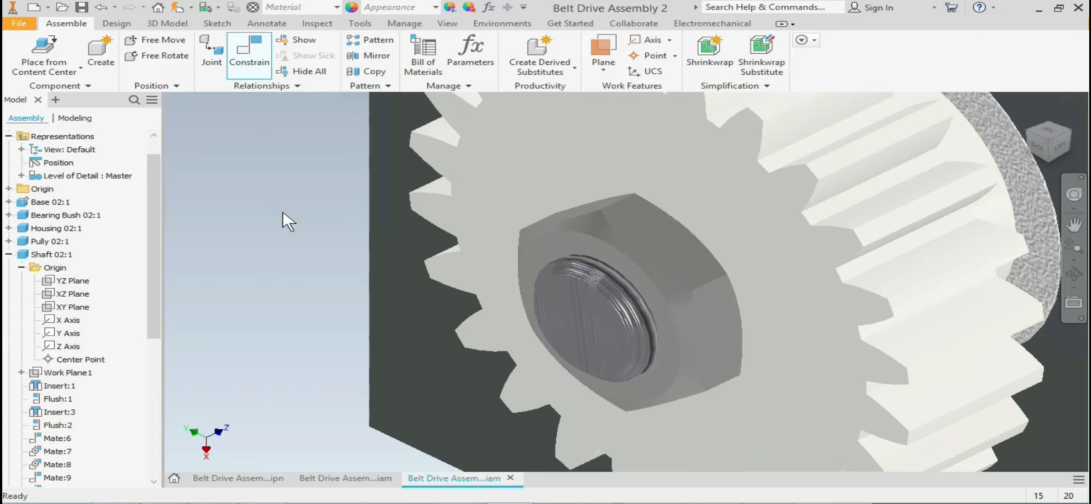
Step: Rotate the spur gear back and forth to check whether the gear-side nut turns together with the shaft
{"action": "left_click_drag", "start_coordinate": [832, 171], "coordinate": [580, 307]}
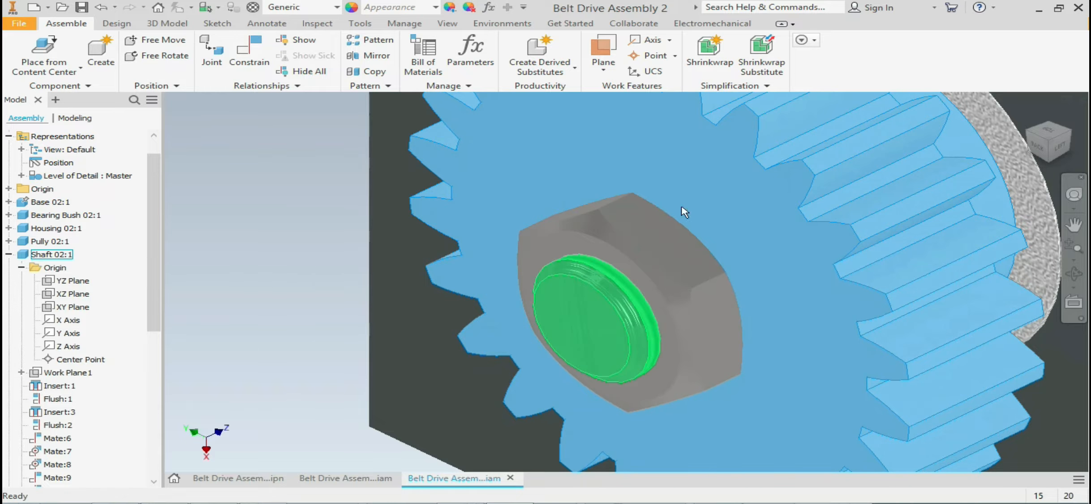
{"action": "left_click_drag", "start_coordinate": [782, 174], "coordinate": [593, 430]}
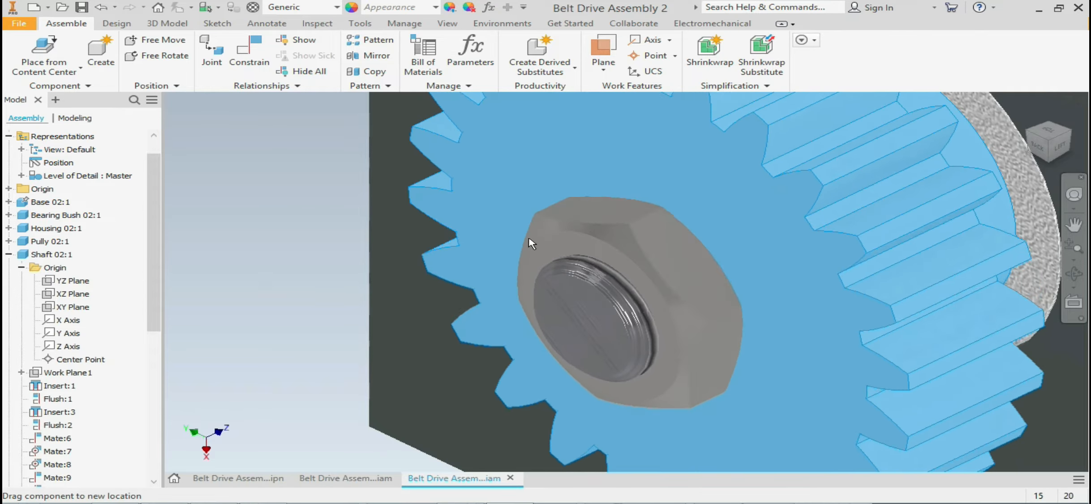
{"action": "left_click_drag", "start_coordinate": [756, 289], "coordinate": [300, 230]}
{"action": "left_click", "coordinate": [312, 244]}
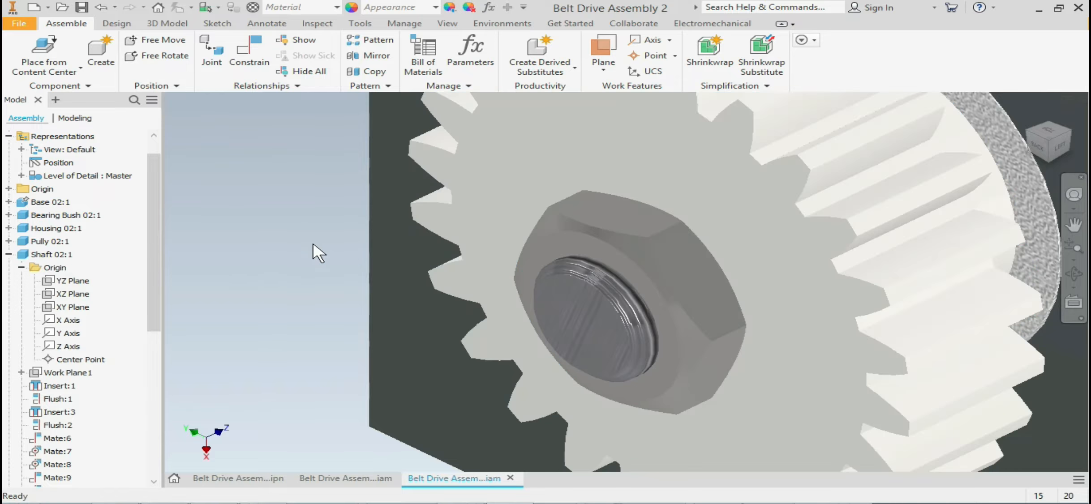
Step: Mate the XY Plane of the pulley-side nut ISO 4035 M24:1 to the XY Plane of Shaft 02:1 at 0.000 mm offset
{"action": "scroll", "coordinate": [492, 291], "scroll_direction": "down", "scroll_amount": 3}
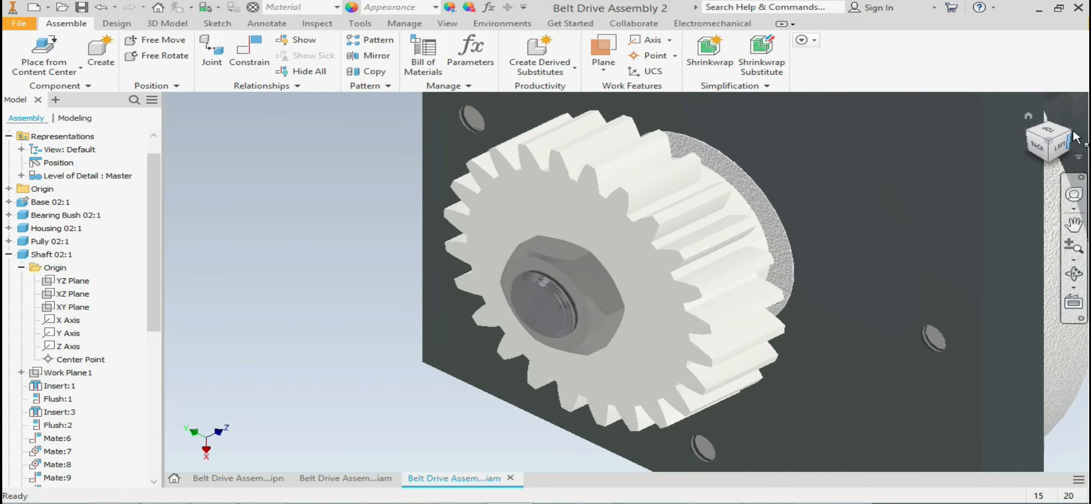
{"action": "left_click_drag", "start_coordinate": [1070, 136], "coordinate": [1068, 142]}
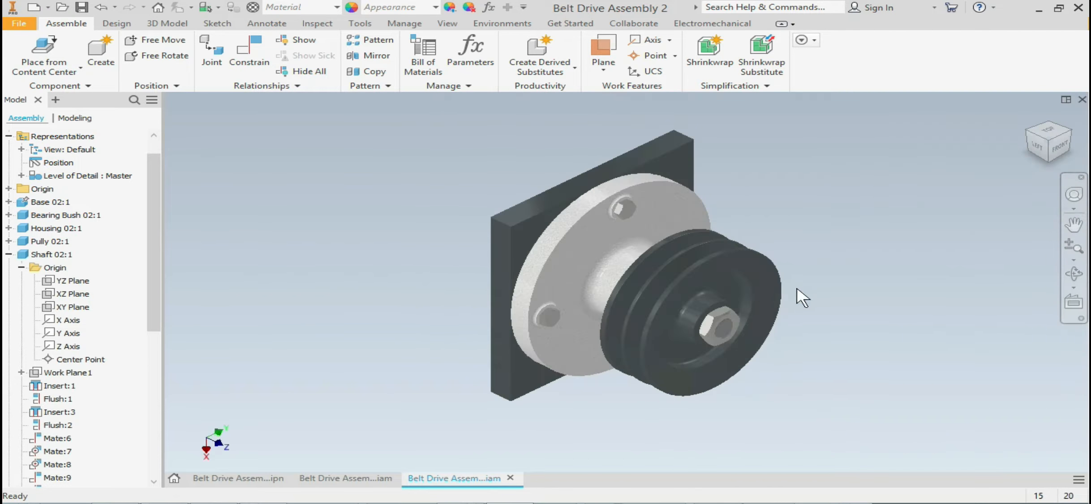
{"action": "scroll", "coordinate": [761, 346], "scroll_direction": "down", "scroll_amount": 8}
{"action": "scroll", "coordinate": [753, 344], "scroll_direction": "up", "scroll_amount": 8}
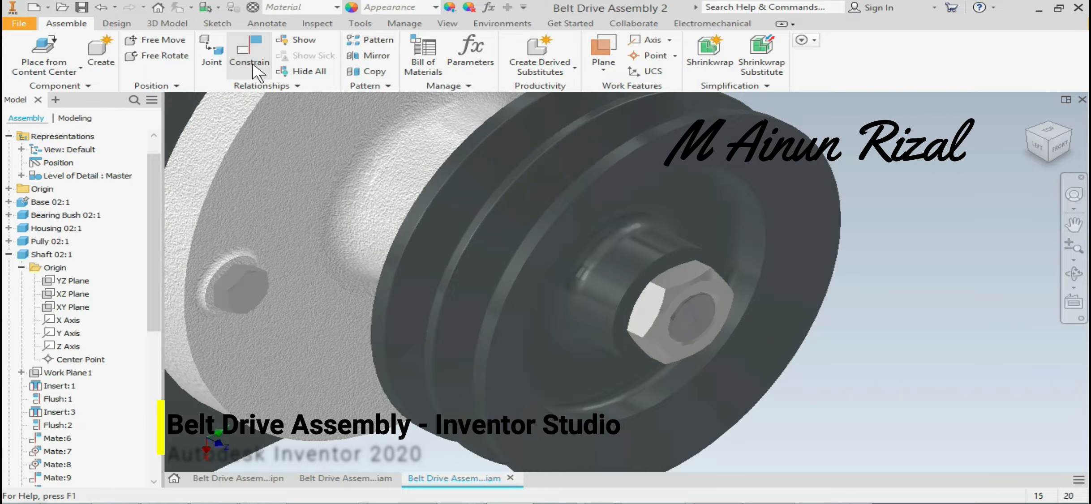
{"action": "left_click", "coordinate": [258, 65]}
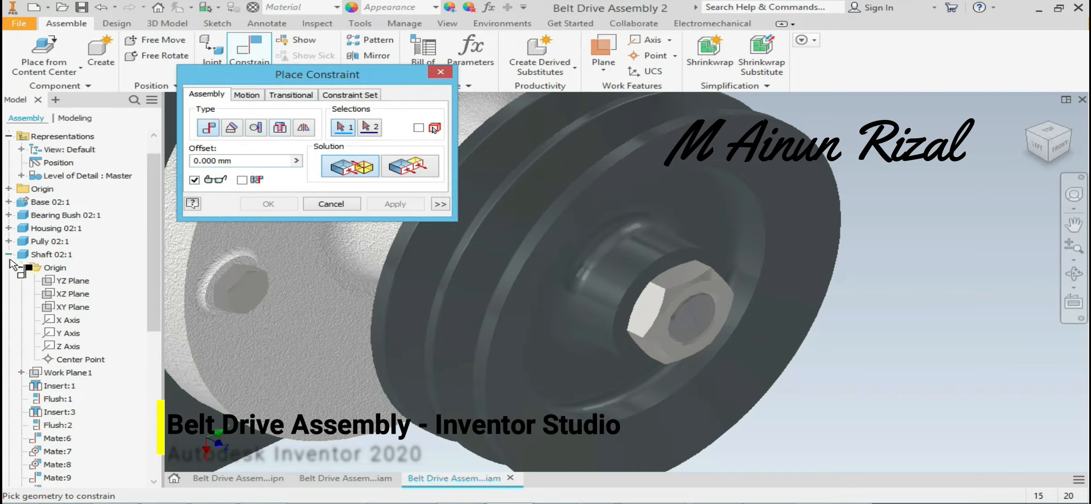
{"action": "left_click_drag", "start_coordinate": [151, 284], "coordinate": [177, 443]}
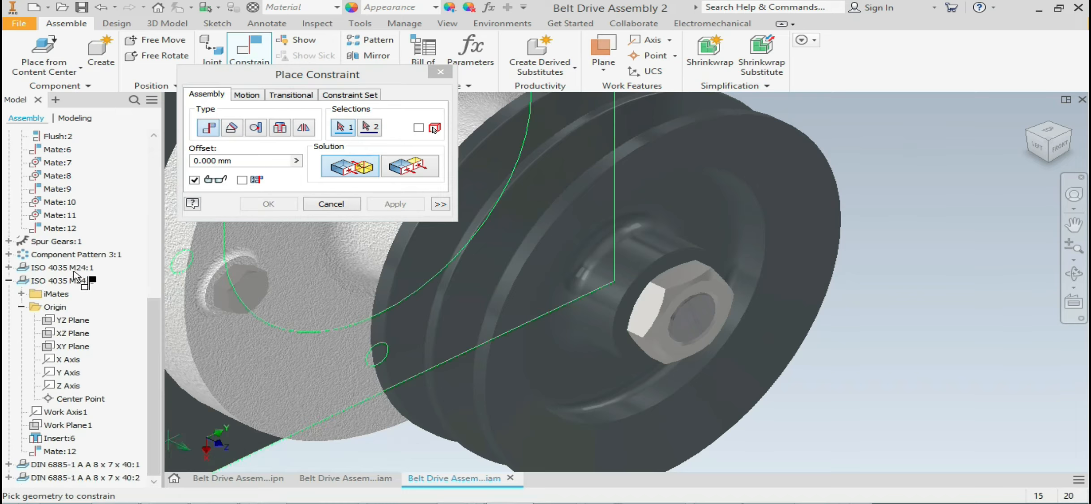
{"action": "left_click", "coordinate": [8, 268]}
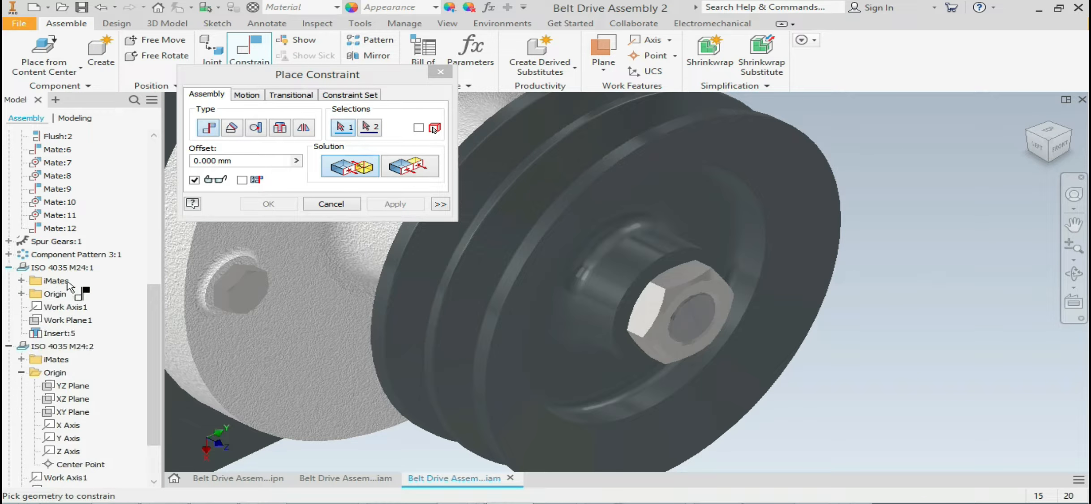
{"action": "left_click", "coordinate": [21, 293]}
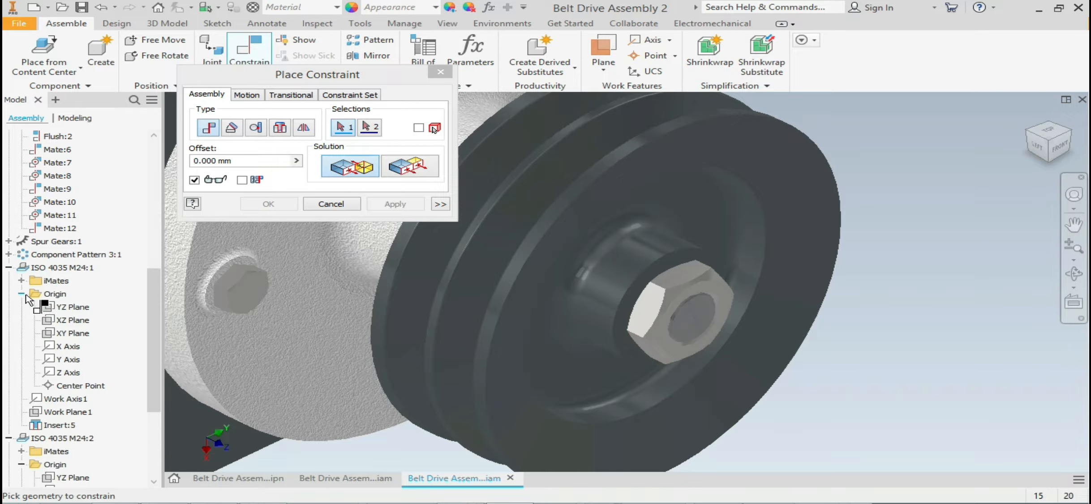
{"action": "left_click", "coordinate": [68, 333]}
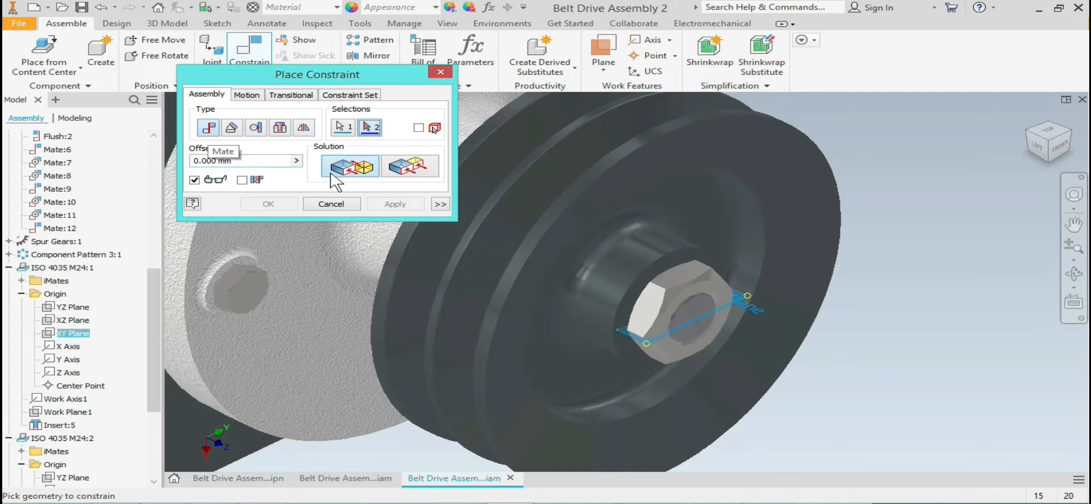
{"action": "left_click_drag", "start_coordinate": [154, 293], "coordinate": [145, 199]}
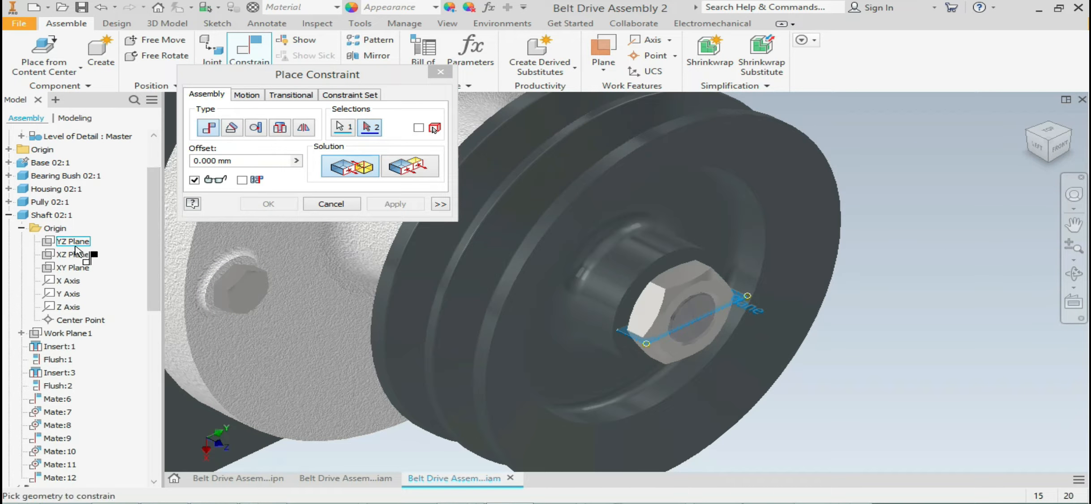
{"action": "left_click", "coordinate": [74, 269]}
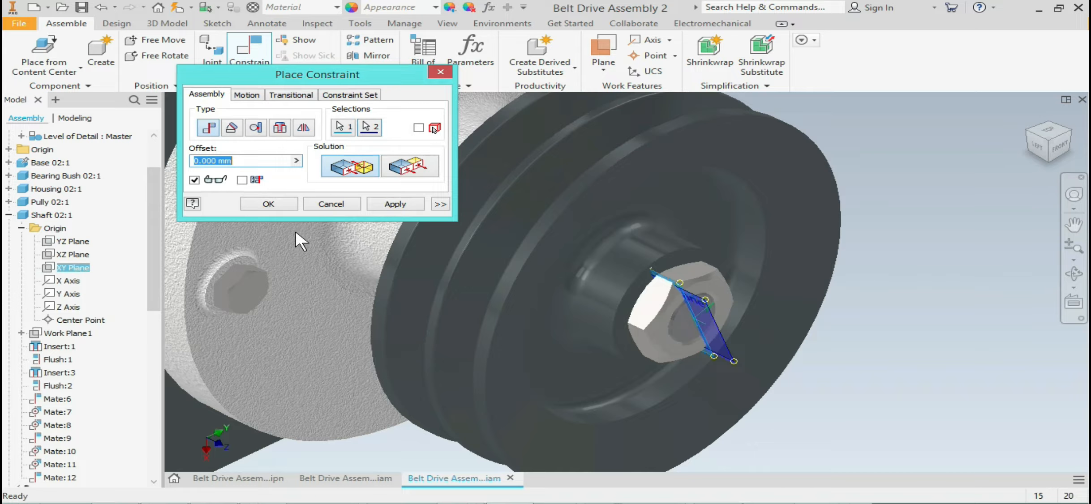
{"action": "left_click", "coordinate": [271, 205]}
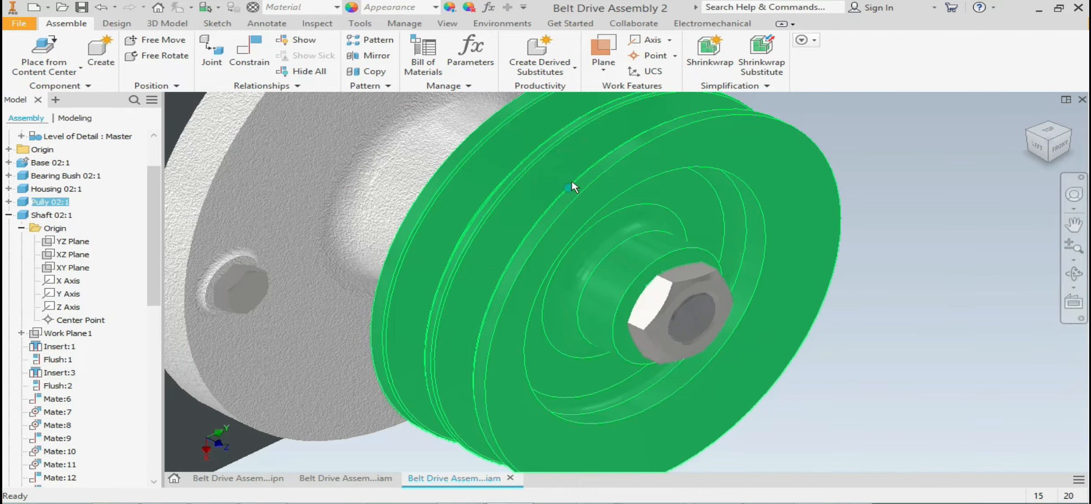
Step: Rotate the pulley to check whether the pulley-side nut turns together with the shaft
{"action": "left_click_drag", "start_coordinate": [571, 187], "coordinate": [693, 328]}
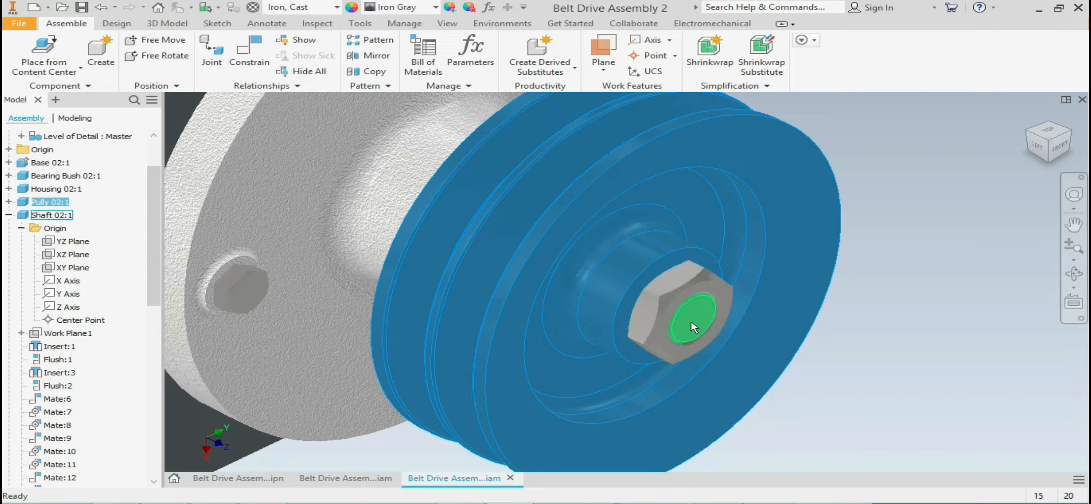
Step: Turn the pulley repeatedly through different angles and examine how the shaft end and its nut follow
{"action": "left_click_drag", "start_coordinate": [830, 291], "coordinate": [957, 284]}
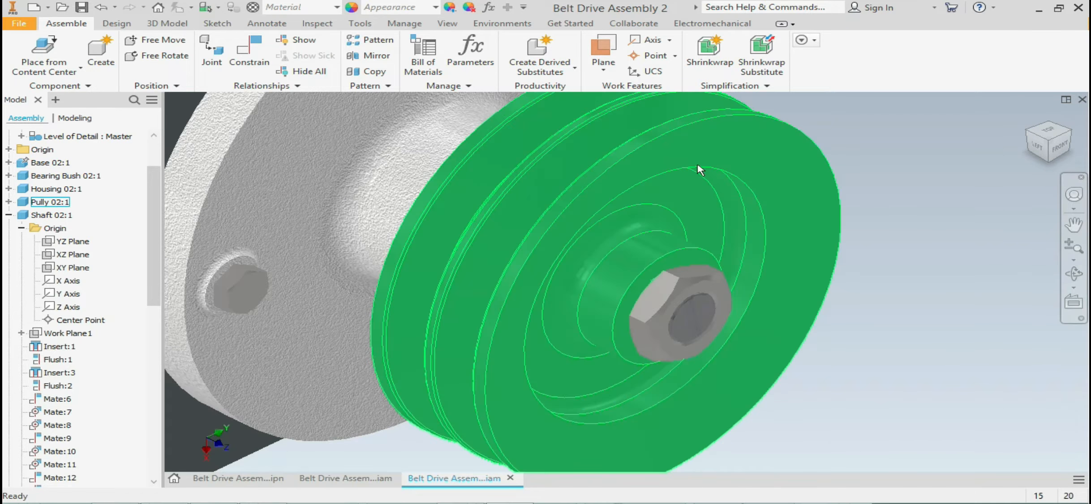
{"action": "left_click", "coordinate": [646, 165]}
{"action": "left_click_drag", "start_coordinate": [657, 156], "coordinate": [715, 425]}
{"action": "left_click_drag", "start_coordinate": [580, 333], "coordinate": [860, 391]}
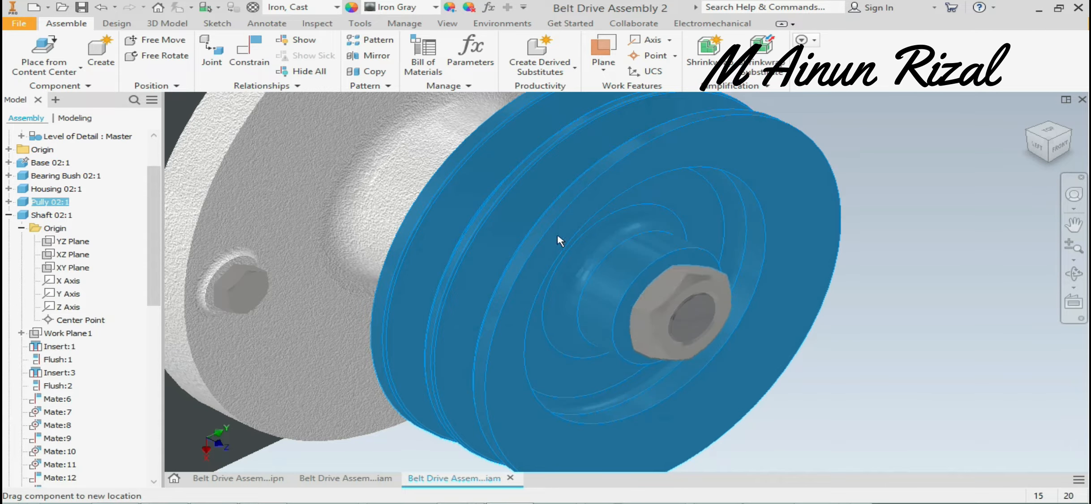
{"action": "left_click_drag", "start_coordinate": [781, 421], "coordinate": [916, 246]}
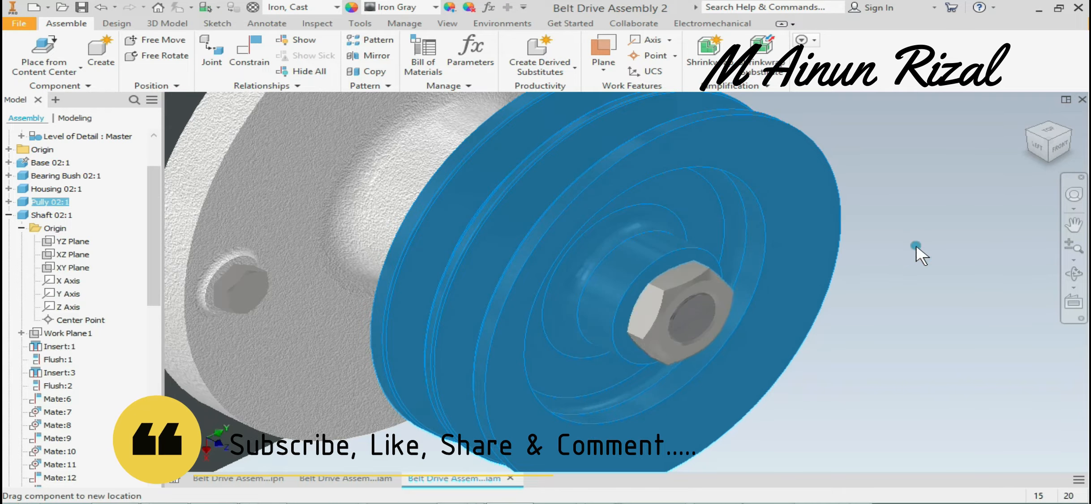
{"action": "scroll", "coordinate": [905, 296], "scroll_direction": "up", "scroll_amount": 3}
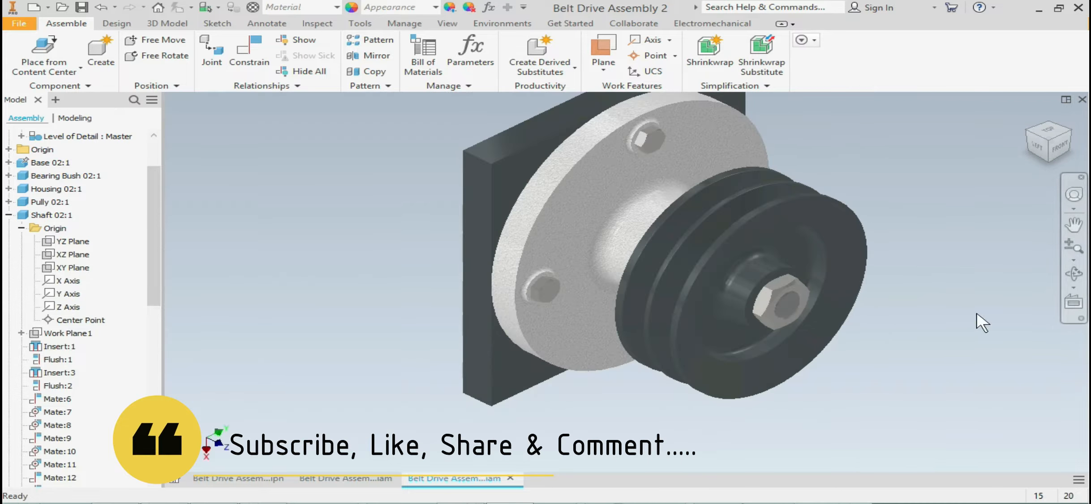
{"action": "left_click", "coordinate": [788, 228]}
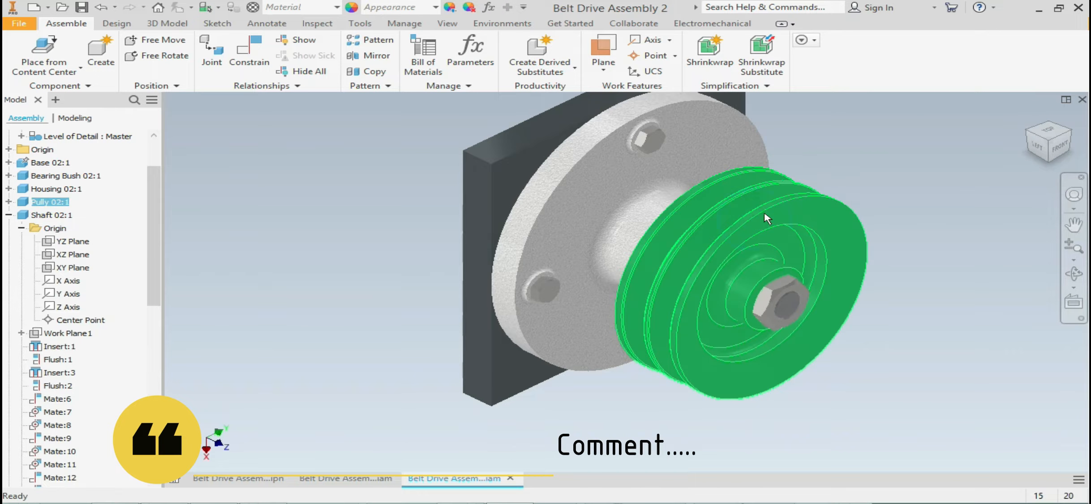
{"action": "left_click_drag", "start_coordinate": [769, 222], "coordinate": [861, 302]}
{"action": "left_click", "coordinate": [893, 368]}
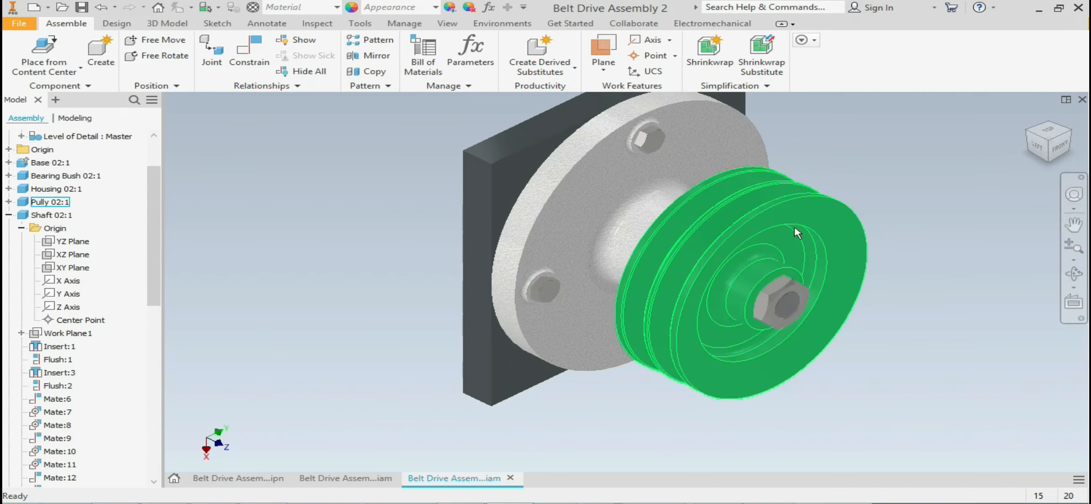
Step: Collapse all expanded entries in the assembly's model tree
{"action": "scroll", "coordinate": [418, 436], "scroll_direction": "up", "scroll_amount": 3}
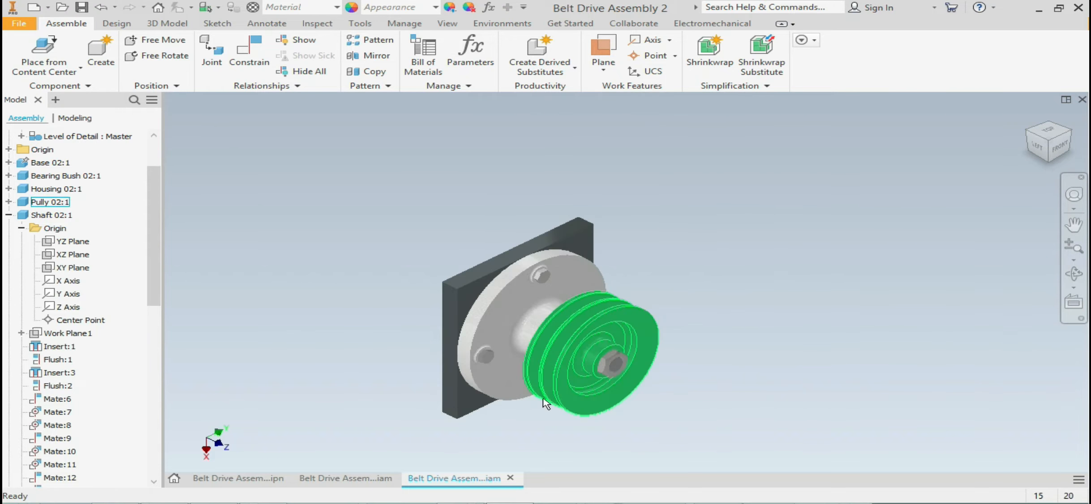
{"action": "scroll", "coordinate": [543, 398], "scroll_direction": "down", "scroll_amount": 4}
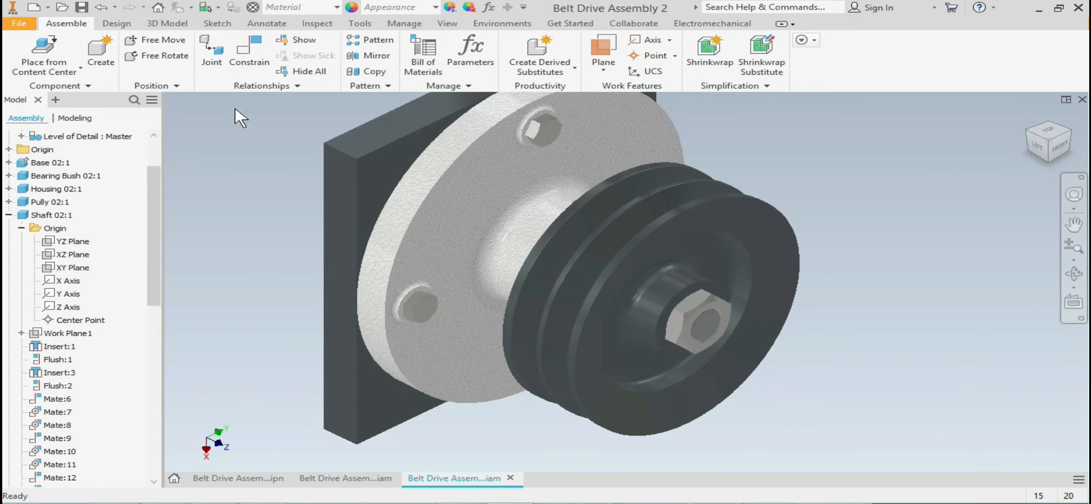
{"action": "right_click", "coordinate": [121, 237]}
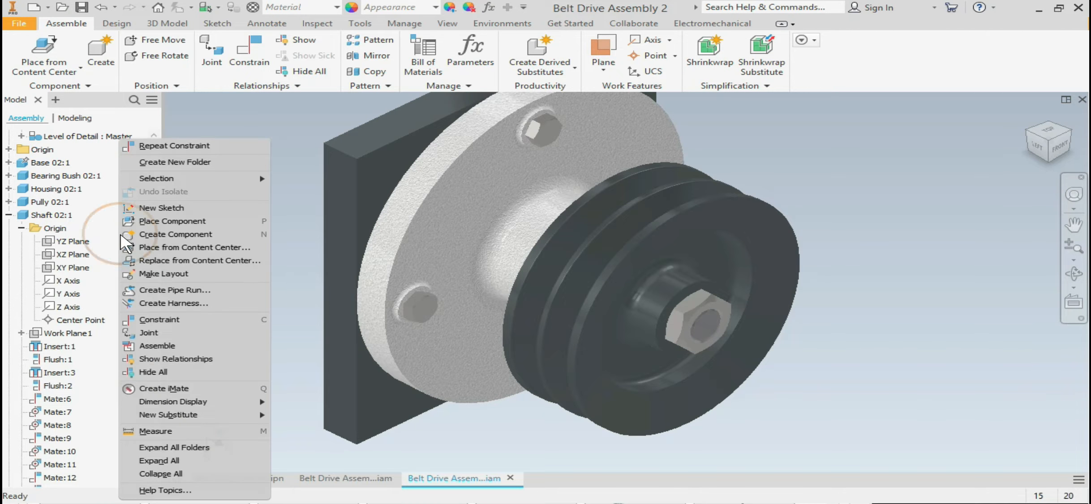
{"action": "left_click", "coordinate": [158, 473]}
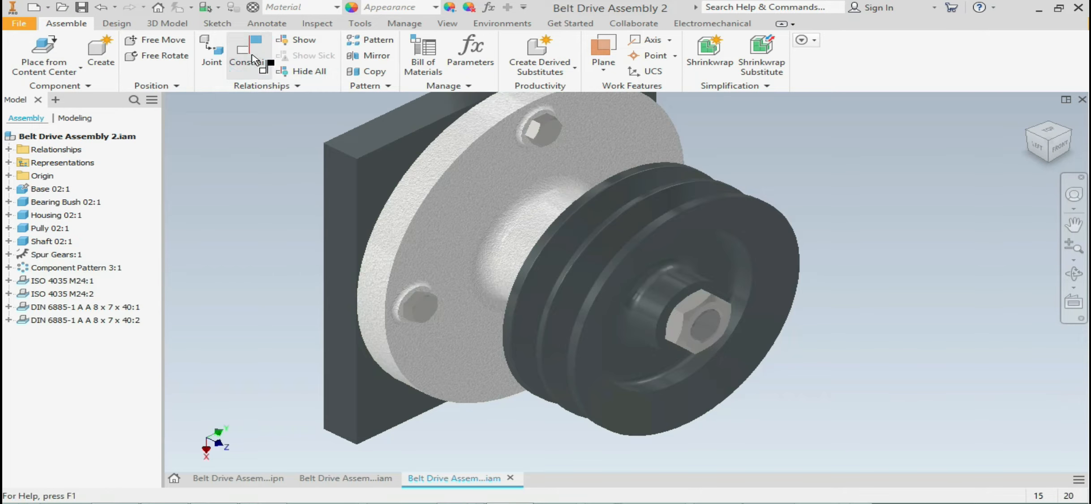
{"action": "left_click", "coordinate": [253, 59]}
{"action": "left_click", "coordinate": [236, 130]}
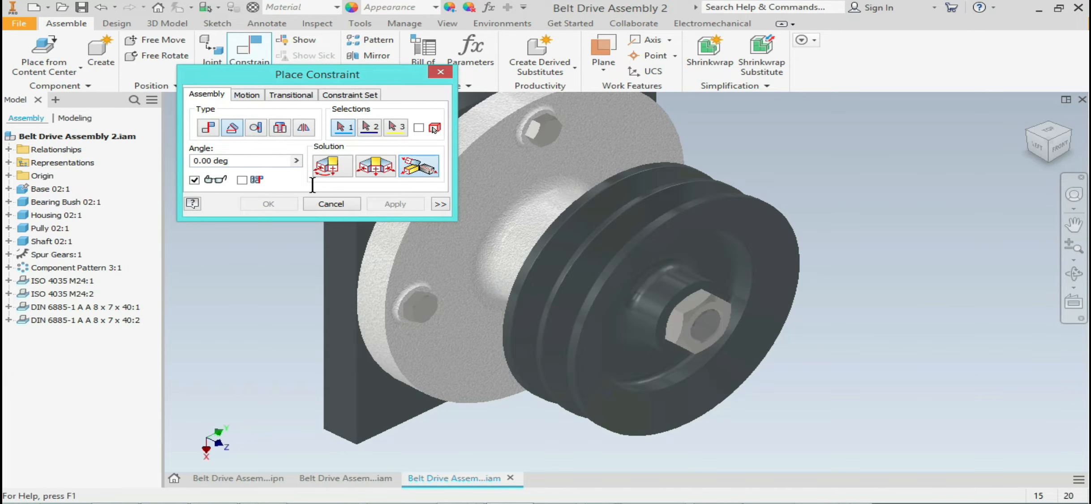
{"action": "left_click", "coordinate": [9, 228]}
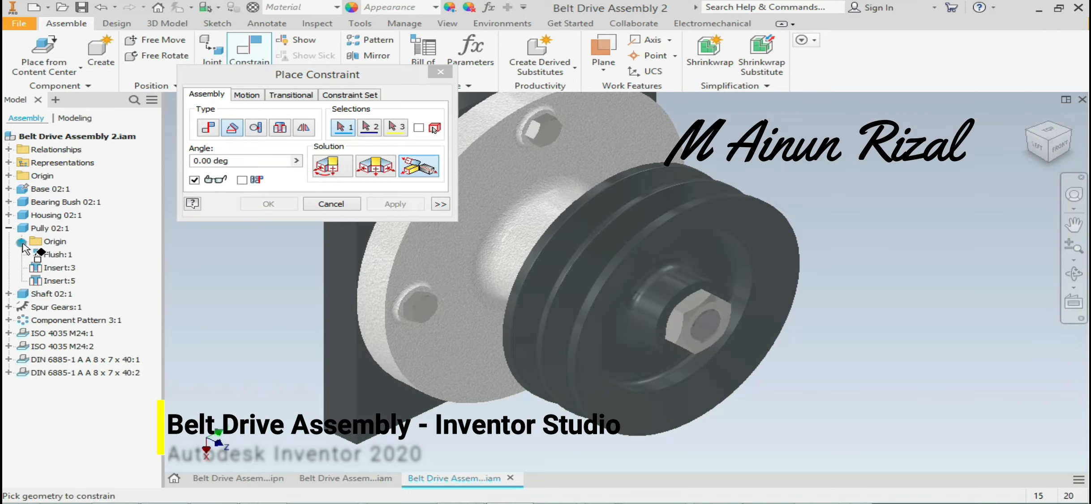
{"action": "left_click", "coordinate": [21, 242]}
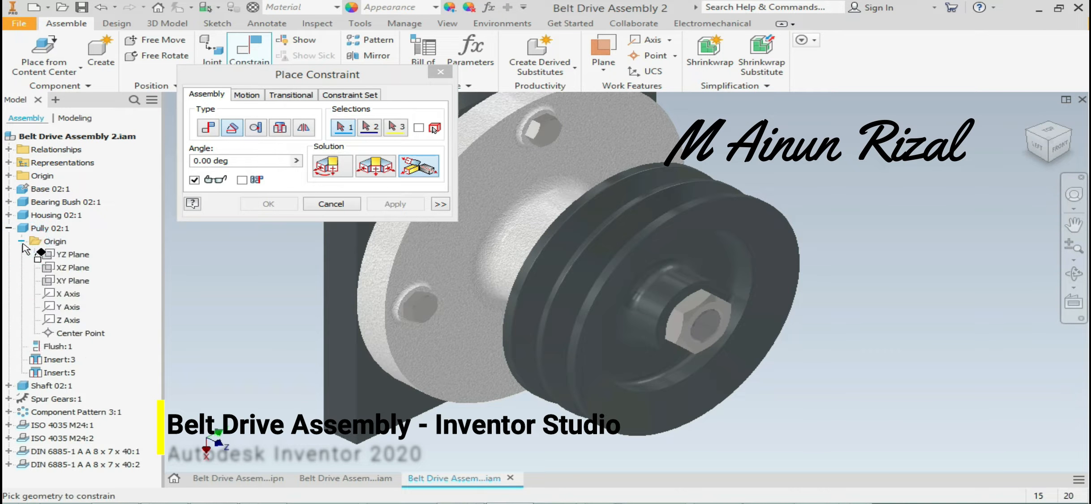
{"action": "left_click", "coordinate": [77, 280]}
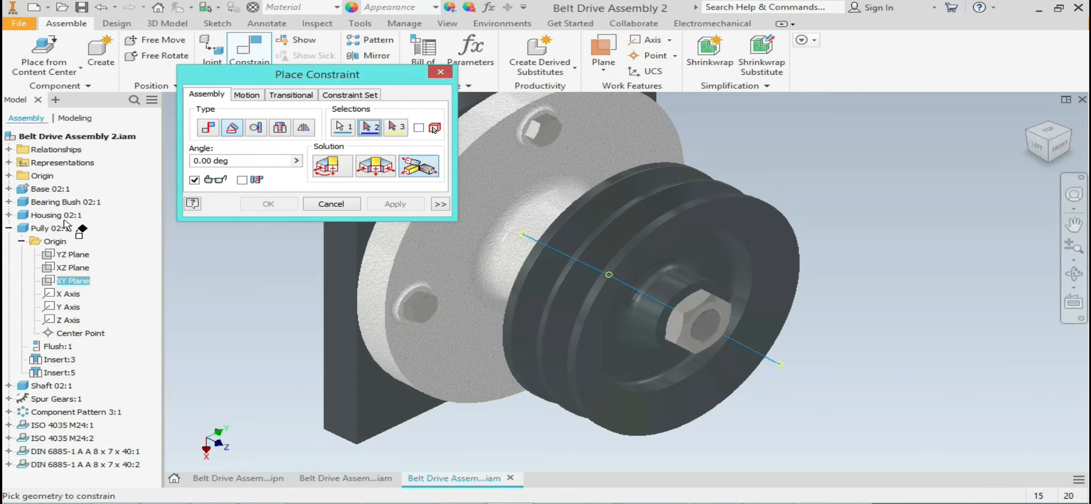
{"action": "left_click", "coordinate": [8, 215]}
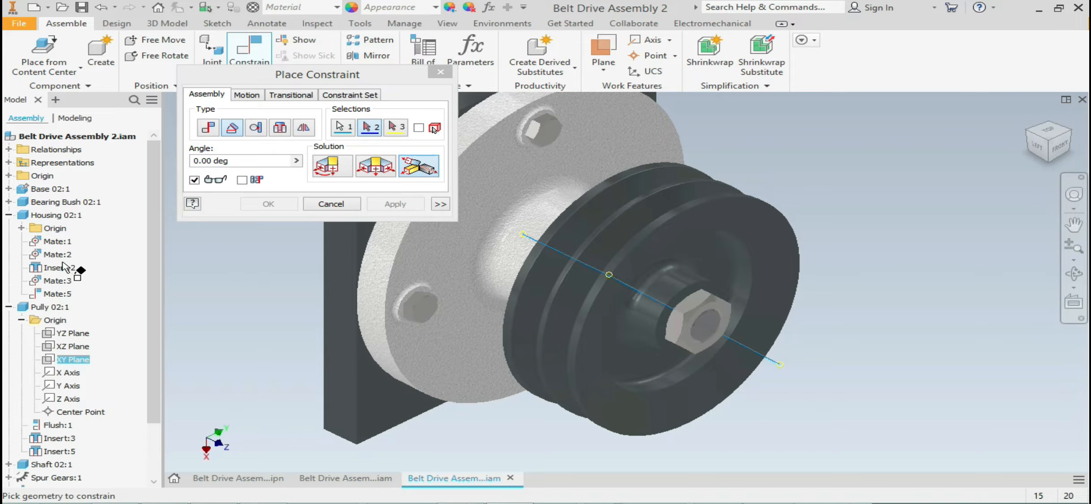
{"action": "left_click", "coordinate": [22, 229]}
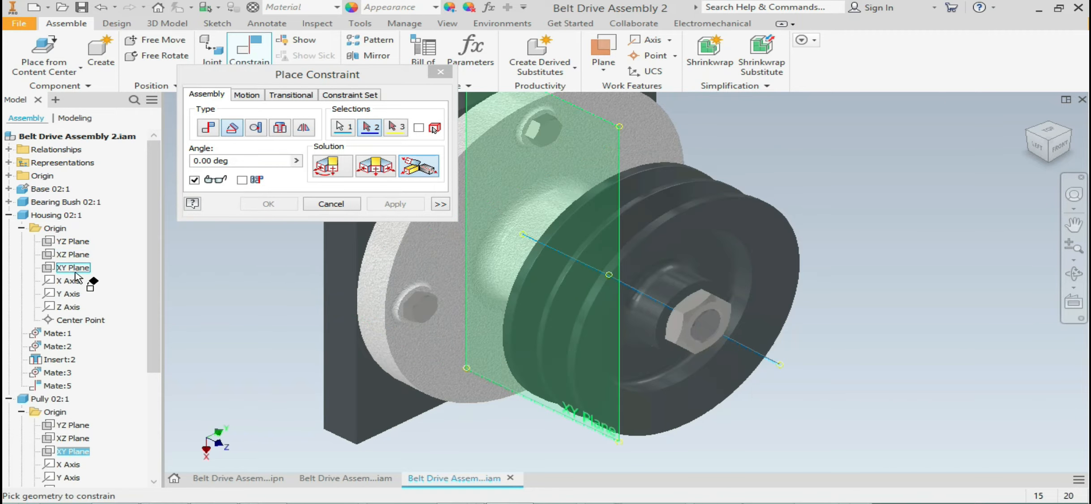
{"action": "left_click", "coordinate": [73, 269]}
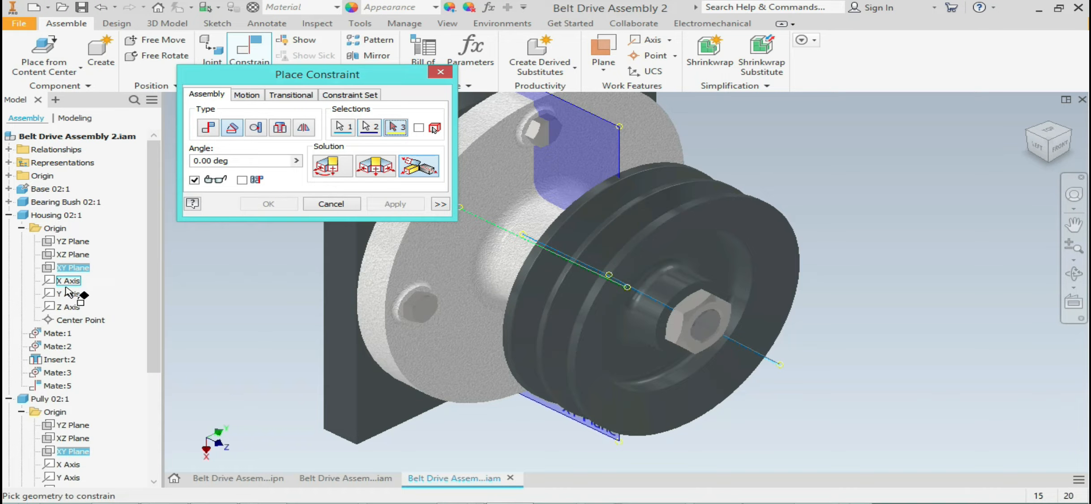
{"action": "left_click", "coordinate": [67, 281]}
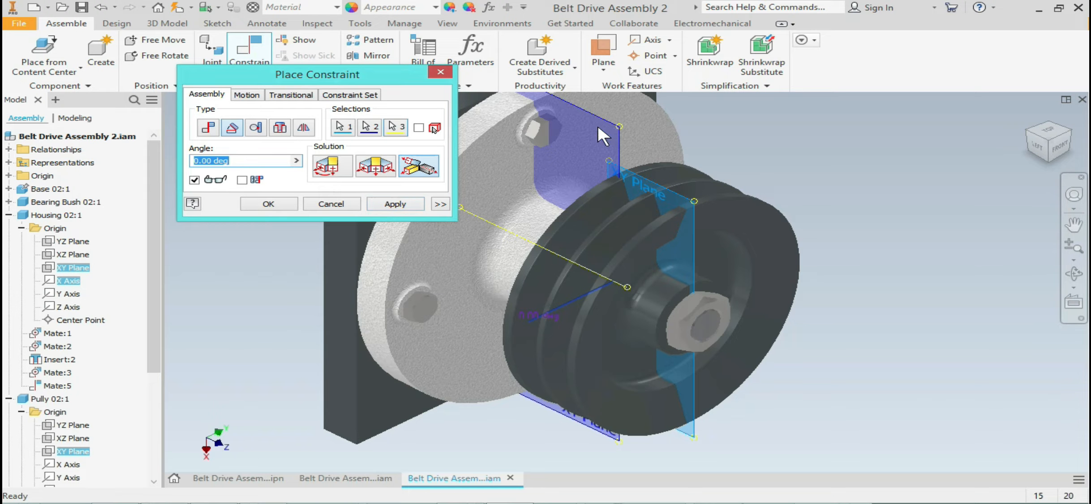
{"action": "left_click", "coordinate": [343, 203]}
{"action": "left_click", "coordinate": [250, 48]}
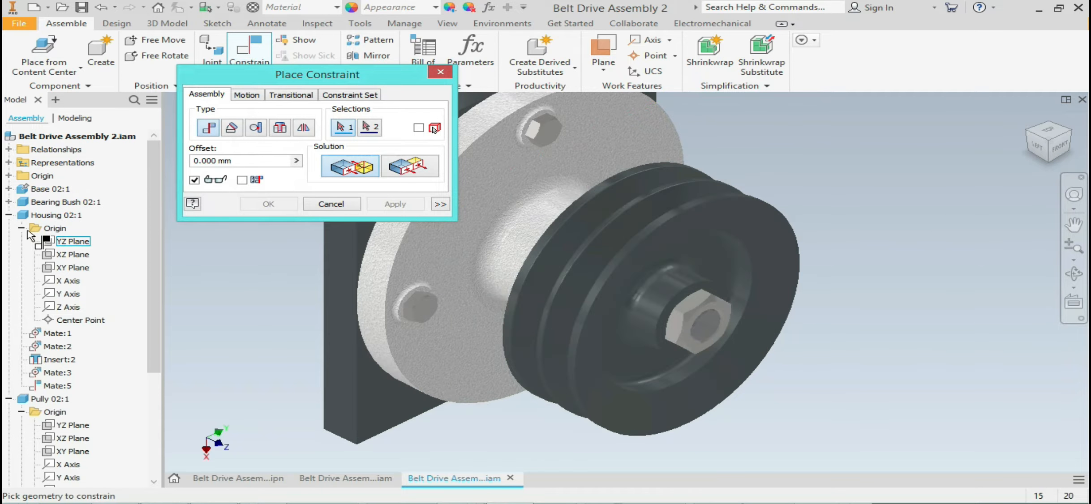
{"action": "left_click", "coordinate": [78, 270]}
{"action": "left_click", "coordinate": [78, 269]}
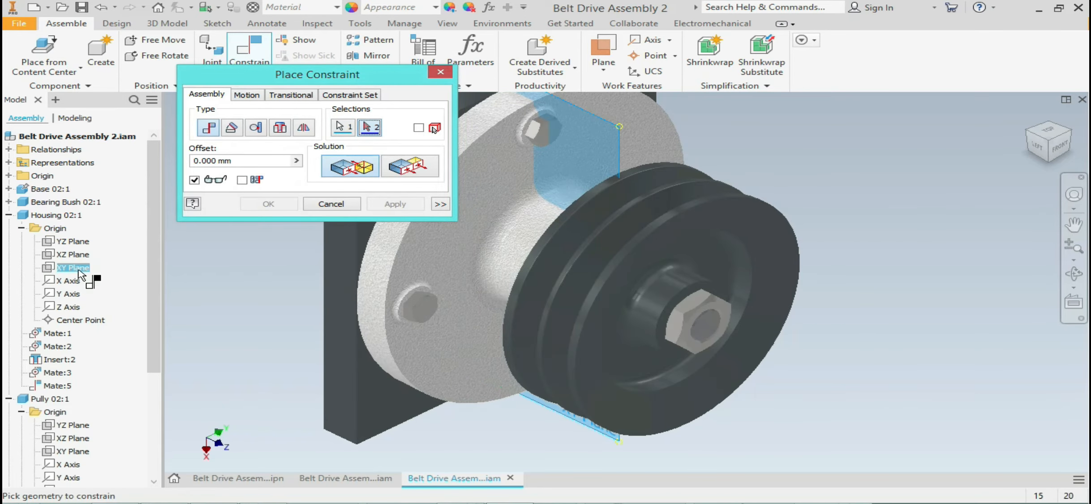
{"action": "left_click", "coordinate": [151, 335]}
{"action": "scroll", "coordinate": [154, 354], "scroll_direction": "down", "scroll_amount": 1}
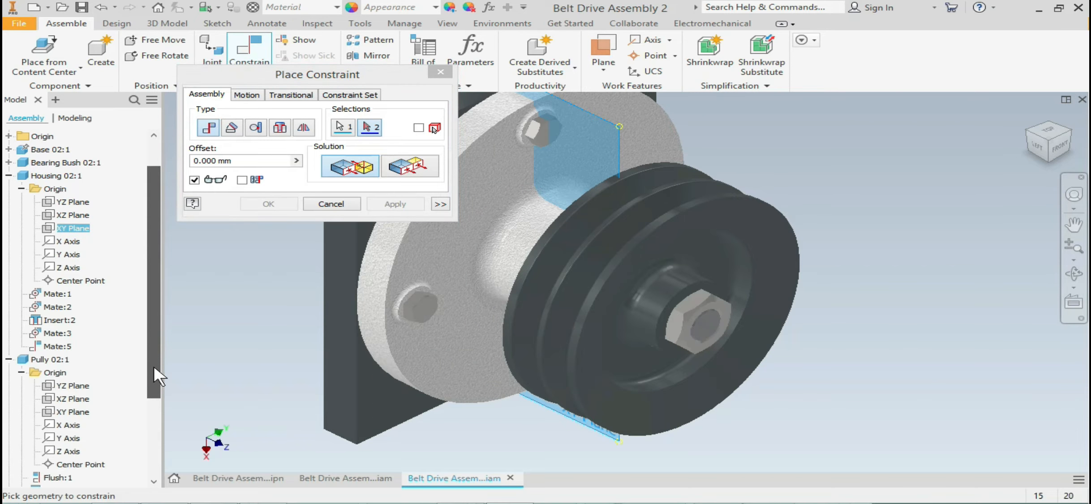
{"action": "left_click", "coordinate": [72, 412]}
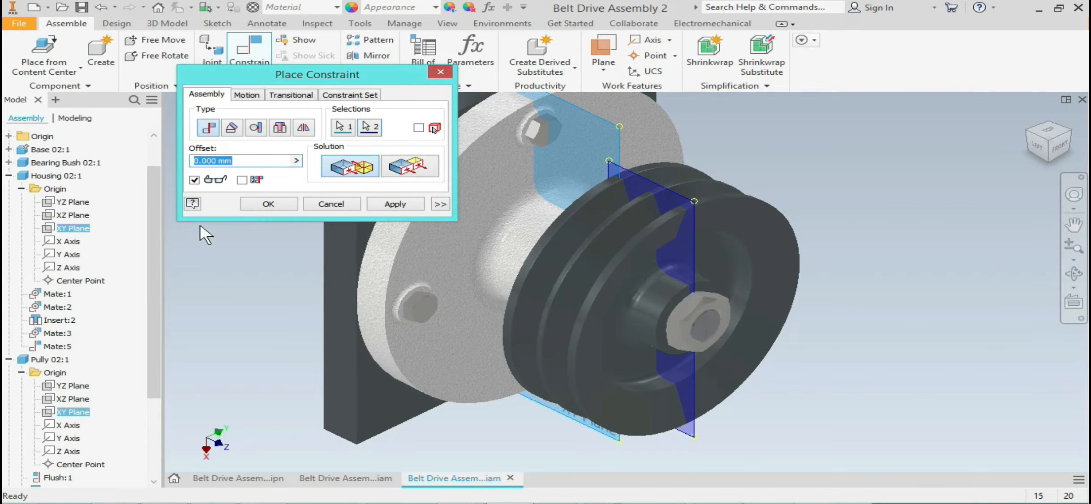
{"action": "left_click", "coordinate": [69, 241]}
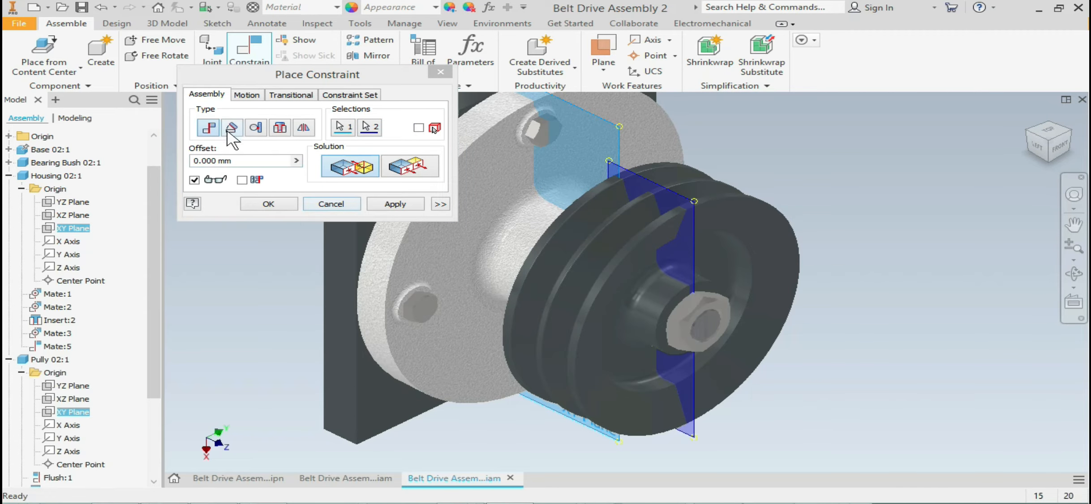
{"action": "left_click", "coordinate": [340, 206]}
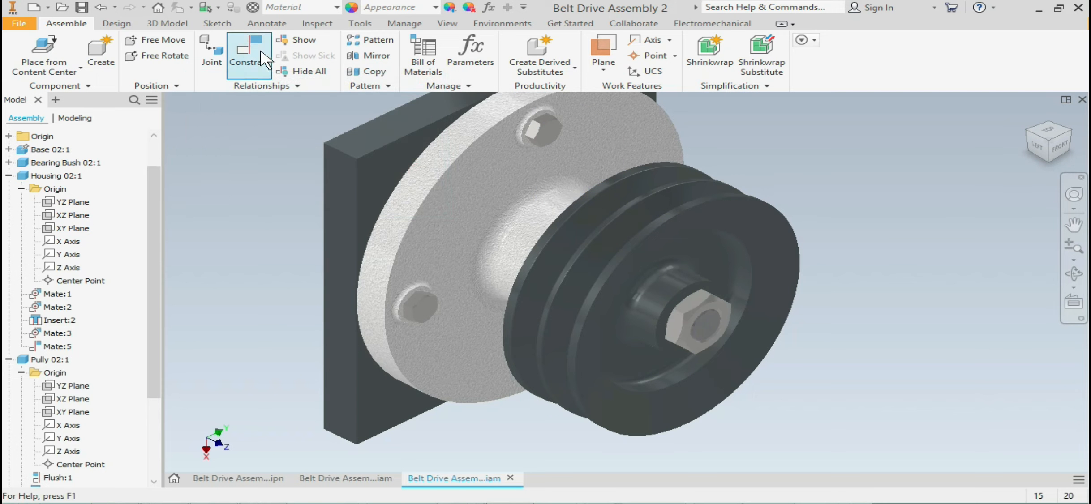
Step: Constrain the XY Plane of Housing 02:1 to the XY Plane of Pully 02:1 with an explicit-reference Angle of 0.00 deg about the housing's X Axis
{"action": "left_click", "coordinate": [251, 49]}
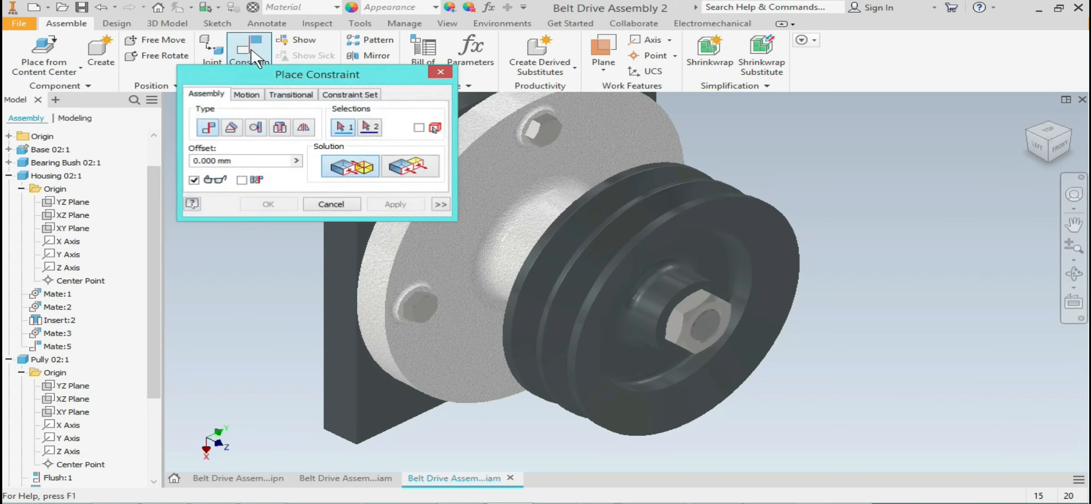
{"action": "left_click", "coordinate": [234, 130]}
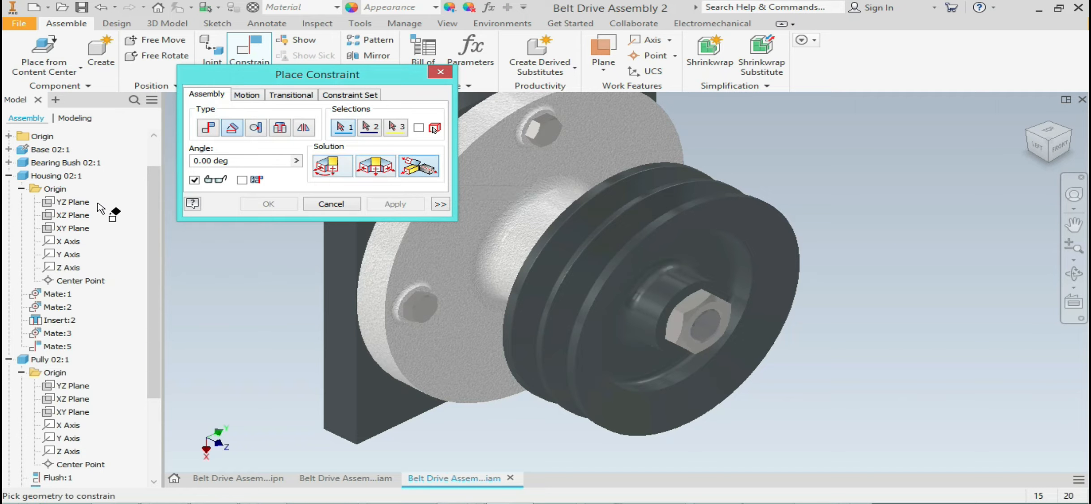
{"action": "left_click", "coordinate": [84, 231]}
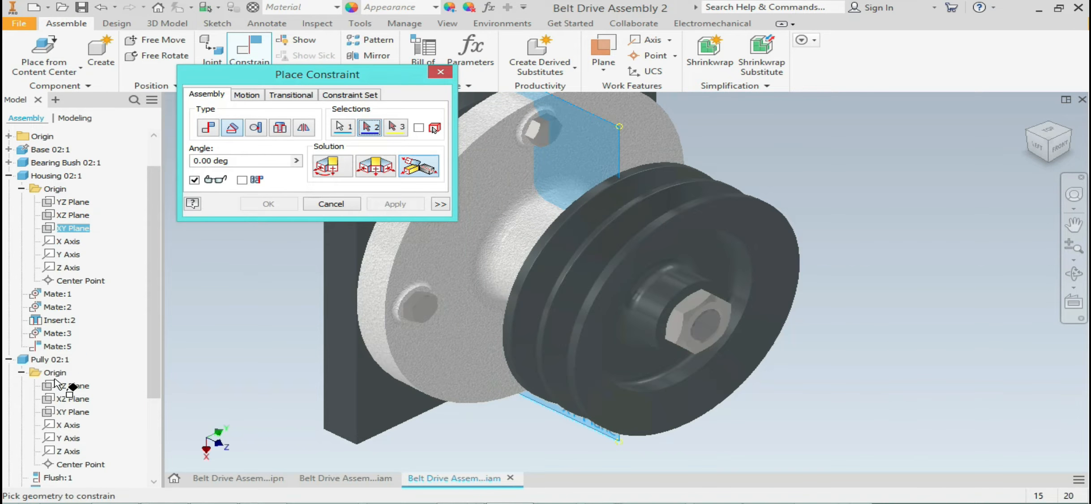
{"action": "left_click", "coordinate": [74, 412]}
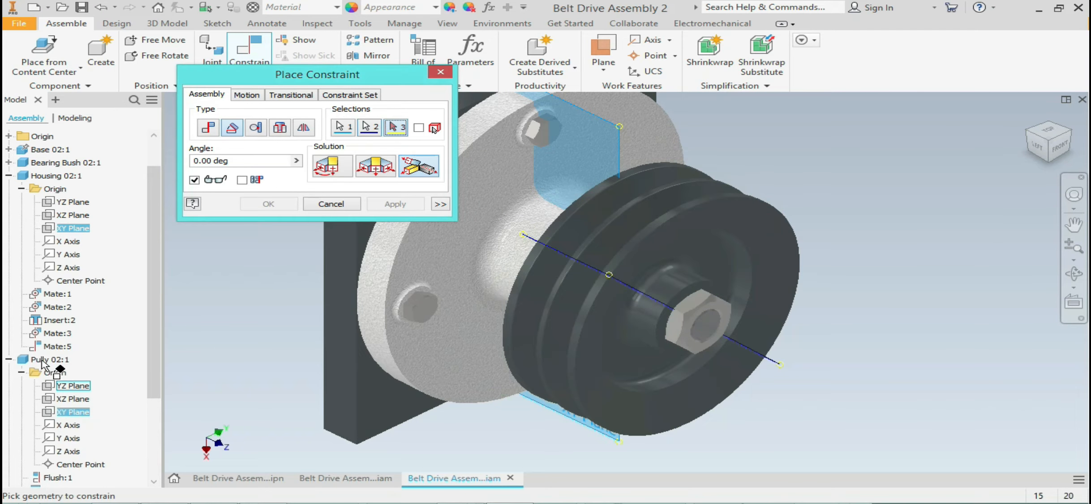
{"action": "left_click", "coordinate": [71, 244]}
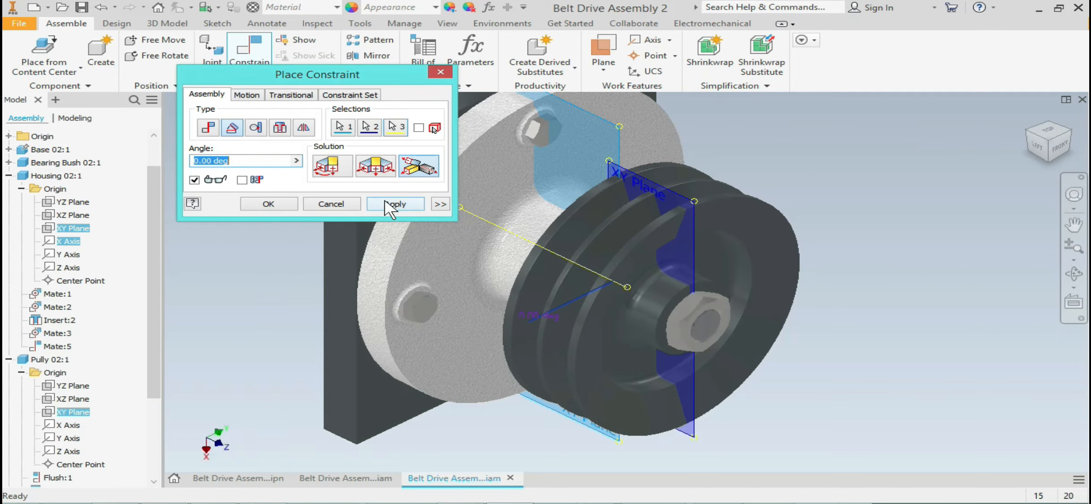
{"action": "left_click", "coordinate": [269, 204]}
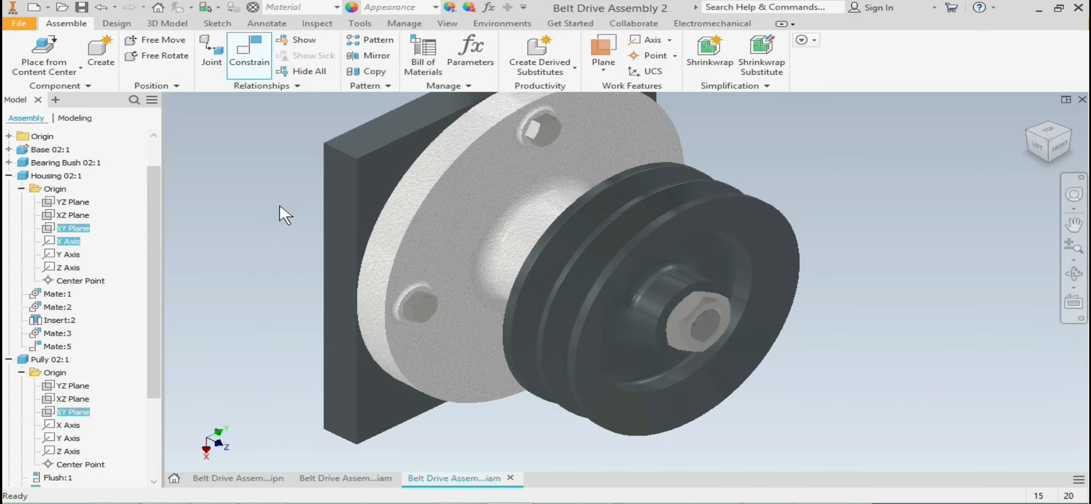
Step: Try to rotate the pulley by hand to check whether the angle constraint holds it in place
{"action": "left_click_drag", "start_coordinate": [672, 235], "coordinate": [612, 381]}
{"action": "left_click_drag", "start_coordinate": [696, 234], "coordinate": [660, 391]}
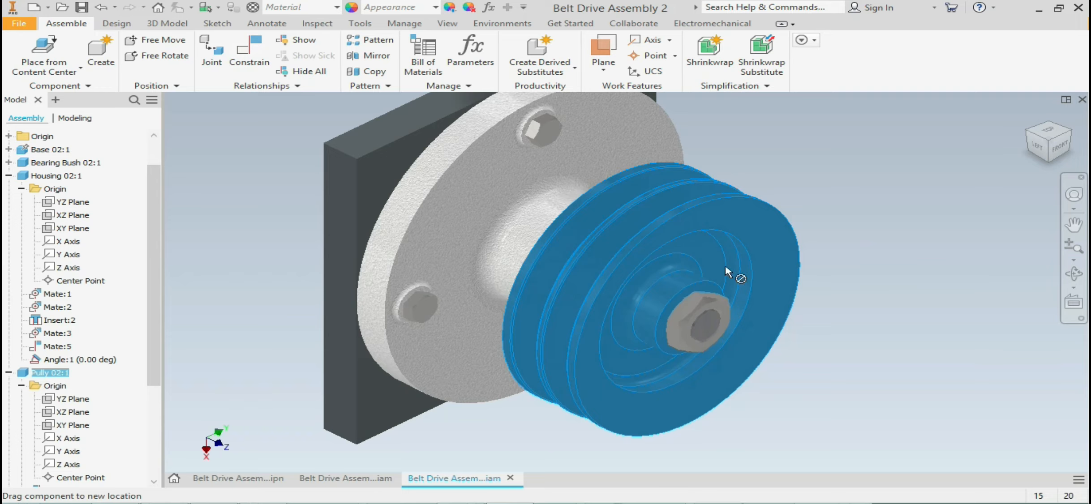
{"action": "left_click_drag", "start_coordinate": [725, 267], "coordinate": [905, 263]}
{"action": "left_click", "coordinate": [905, 262]}
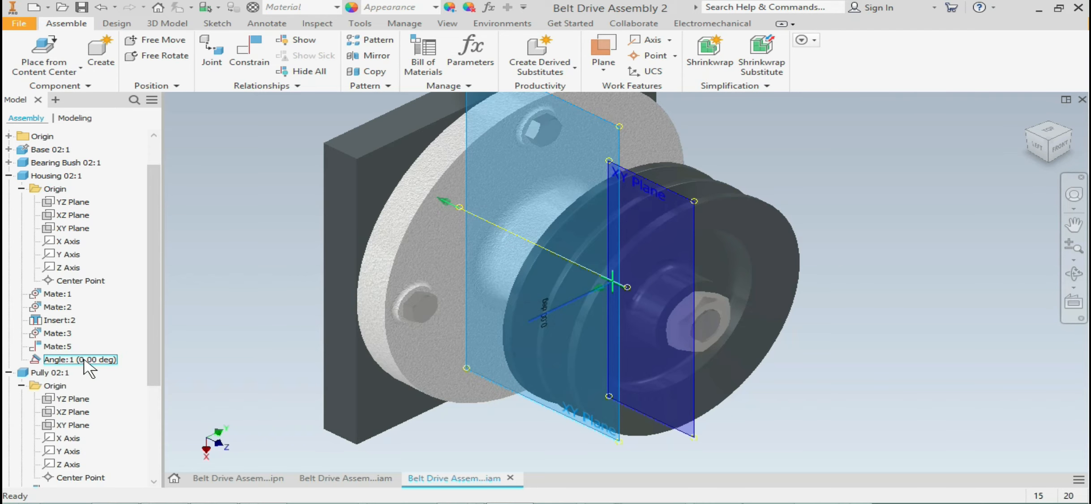
Step: Drive the angle constraint between housing and pulley from 0.00 deg to 720 deg, running the motion forward briefly and stopping it
{"action": "right_click", "coordinate": [70, 362]}
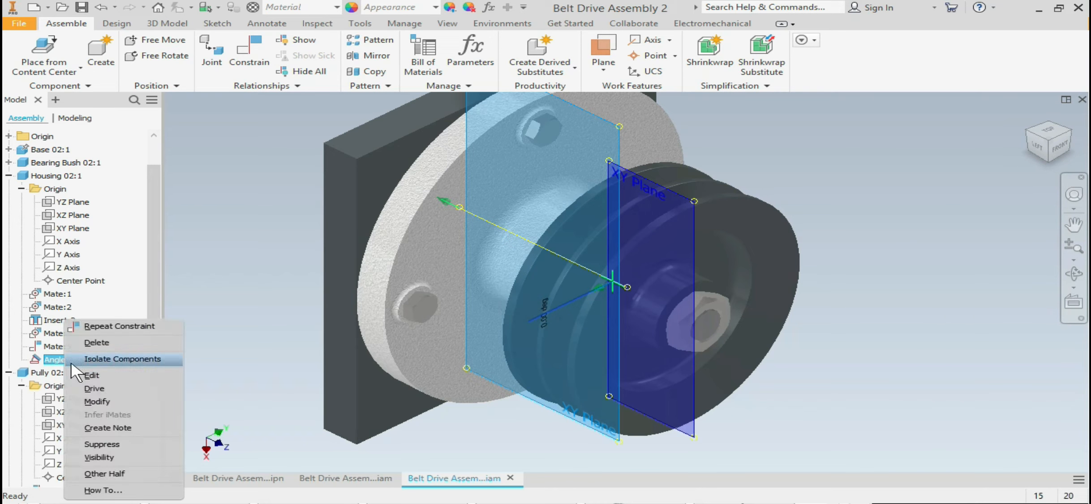
{"action": "left_click", "coordinate": [95, 388]}
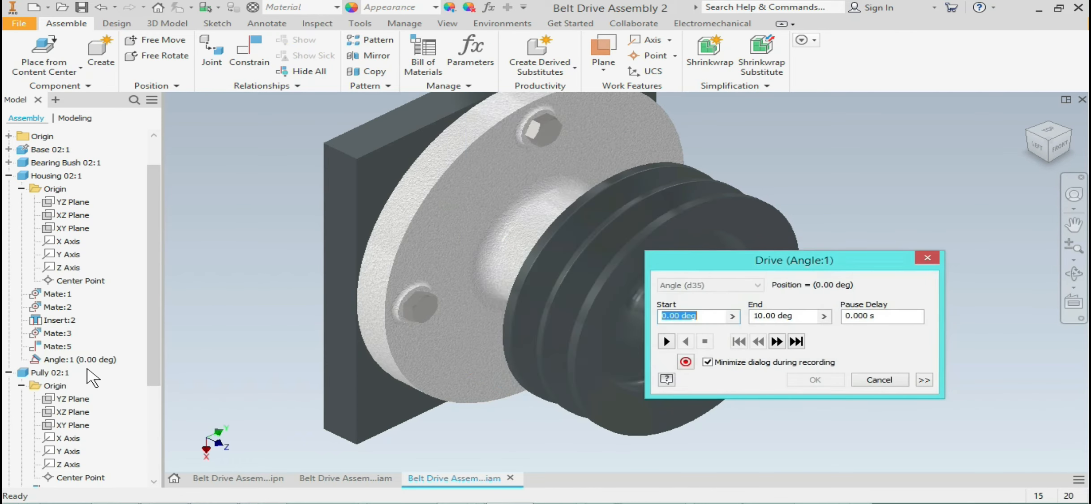
{"action": "left_click_drag", "start_coordinate": [846, 258], "coordinate": [950, 102]}
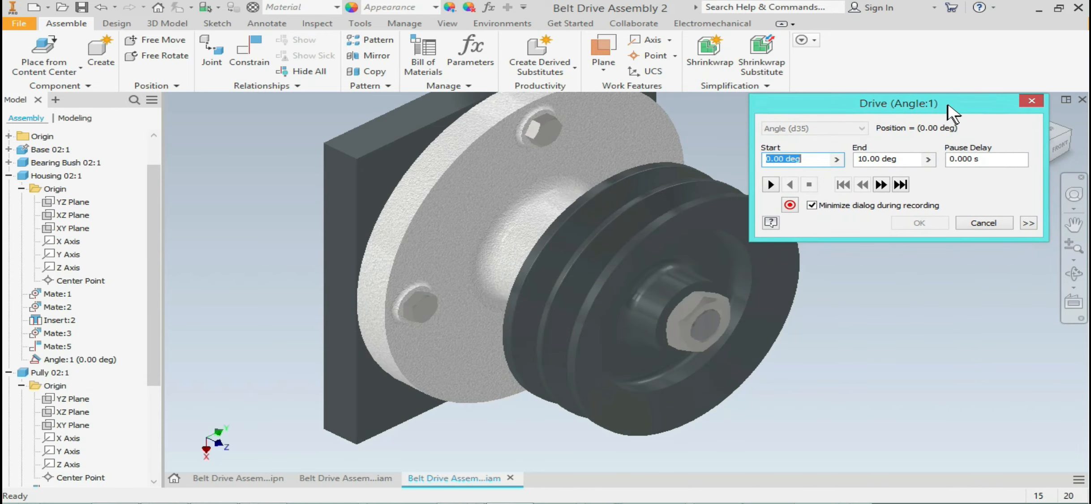
{"action": "left_click", "coordinate": [913, 159]}
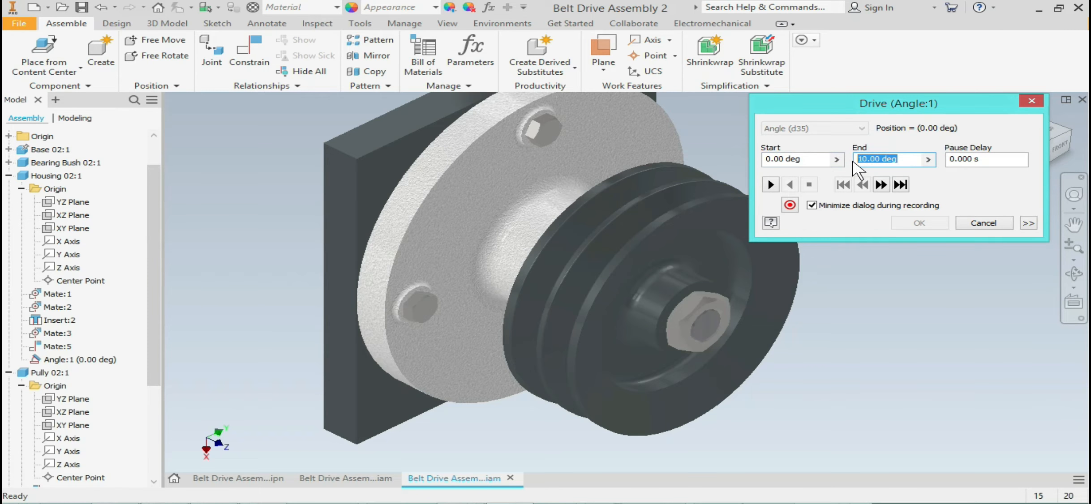
{"action": "type", "text": "720"}
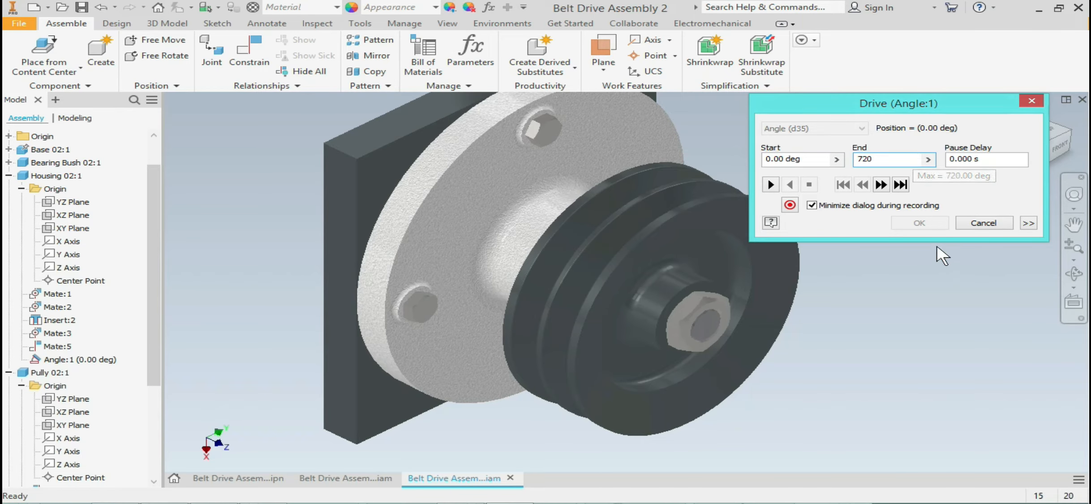
{"action": "left_click", "coordinate": [770, 185]}
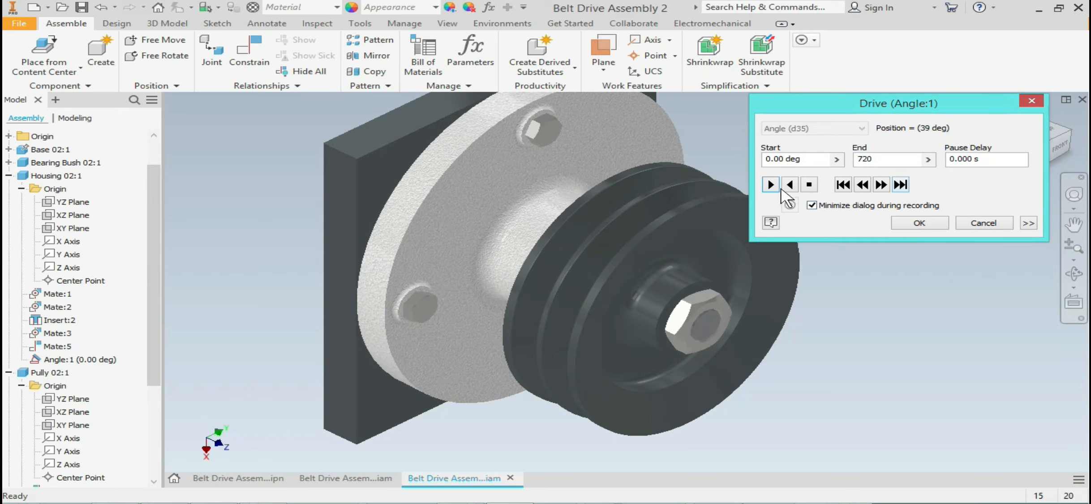
{"action": "left_click", "coordinate": [808, 185]}
Step: Set the drive's Pause Delay to .1 s and run the pulley rotation forward again
{"action": "left_click_drag", "start_coordinate": [984, 161], "coordinate": [926, 172]}
{"action": "type", "text": "."}
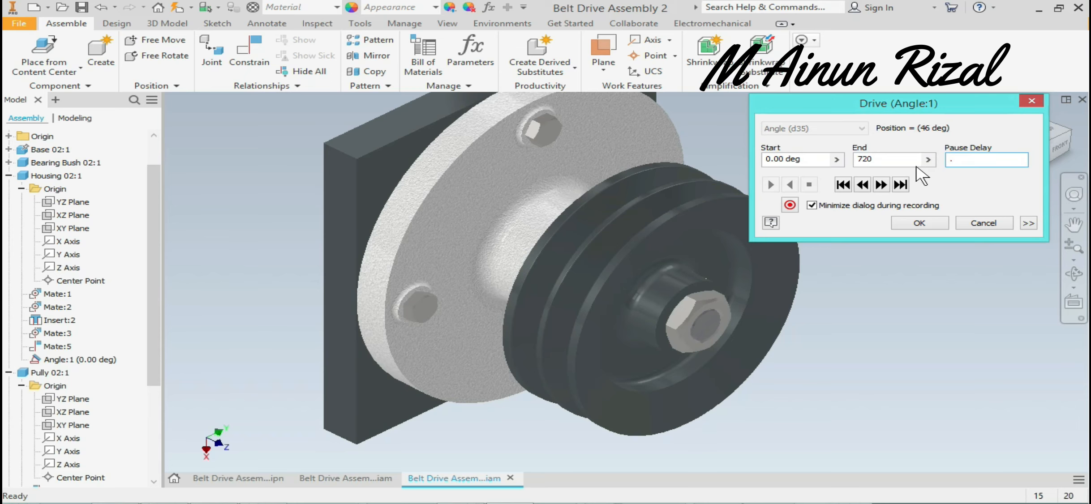
{"action": "type", "text": "1"}
{"action": "left_click", "coordinate": [770, 185]}
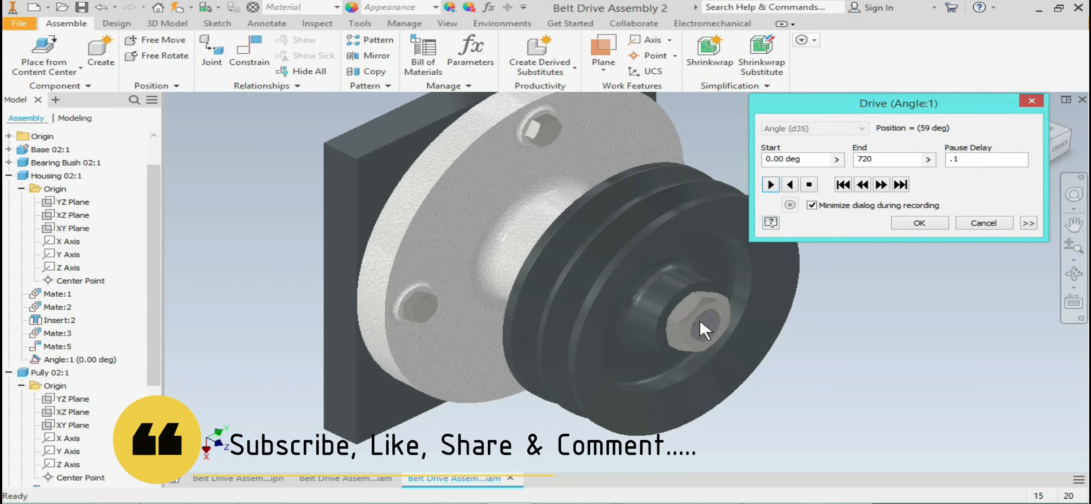
Step: Examine the turning nut, shaft end, pulley and gear from both sides of the assembly, and accept the drive at its current position
{"action": "scroll", "coordinate": [700, 321], "scroll_direction": "down", "scroll_amount": 3}
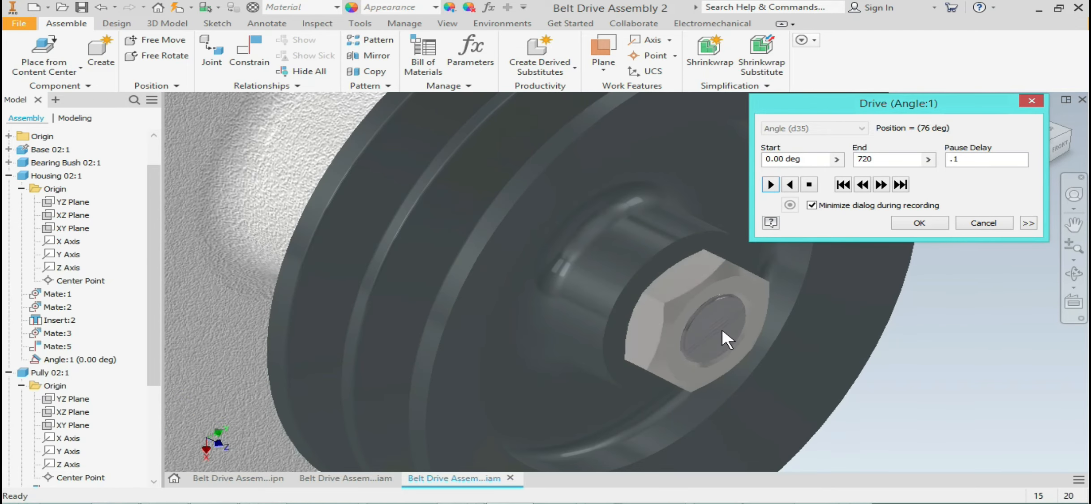
{"action": "scroll", "coordinate": [667, 339], "scroll_direction": "up", "scroll_amount": 5}
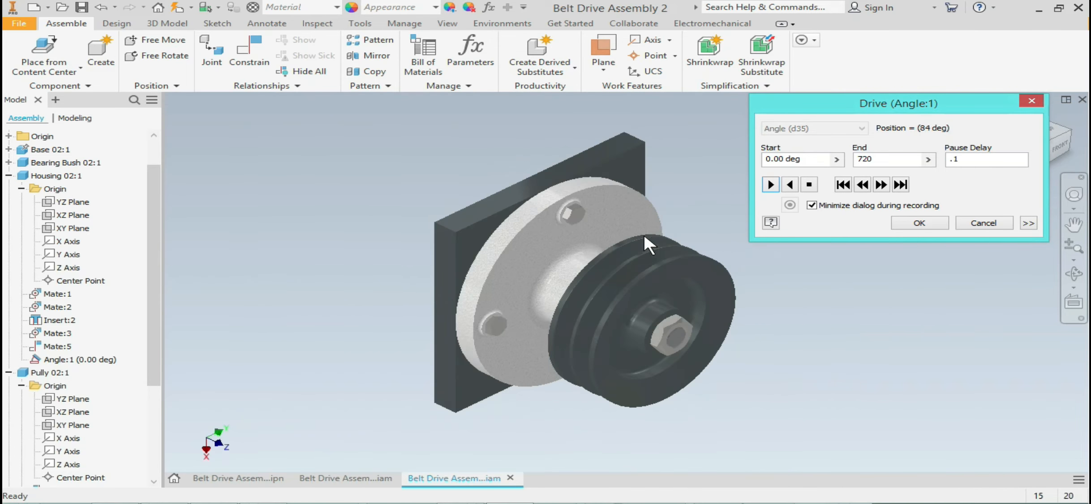
{"action": "left_click_drag", "start_coordinate": [859, 101], "coordinate": [747, 71]}
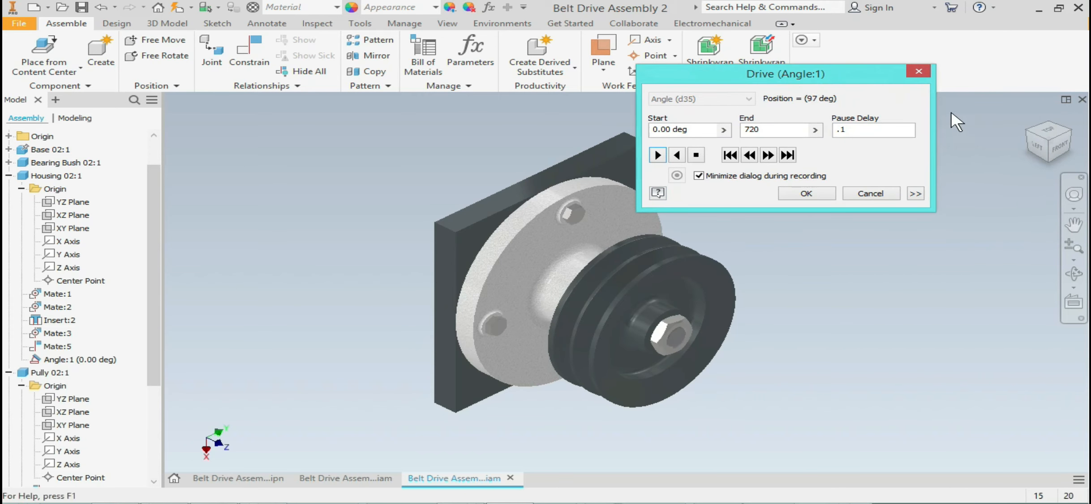
{"action": "left_click", "coordinate": [1029, 138]}
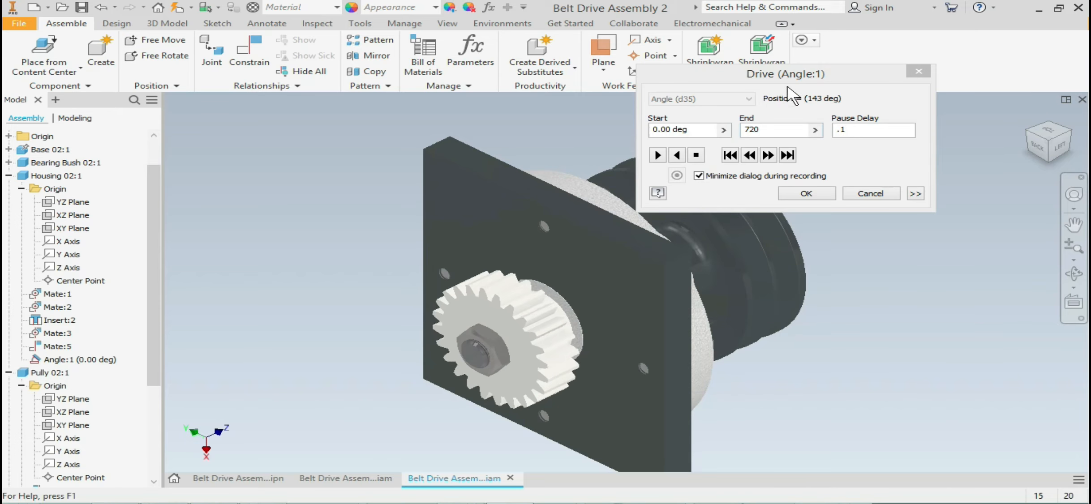
{"action": "left_click", "coordinate": [806, 193]}
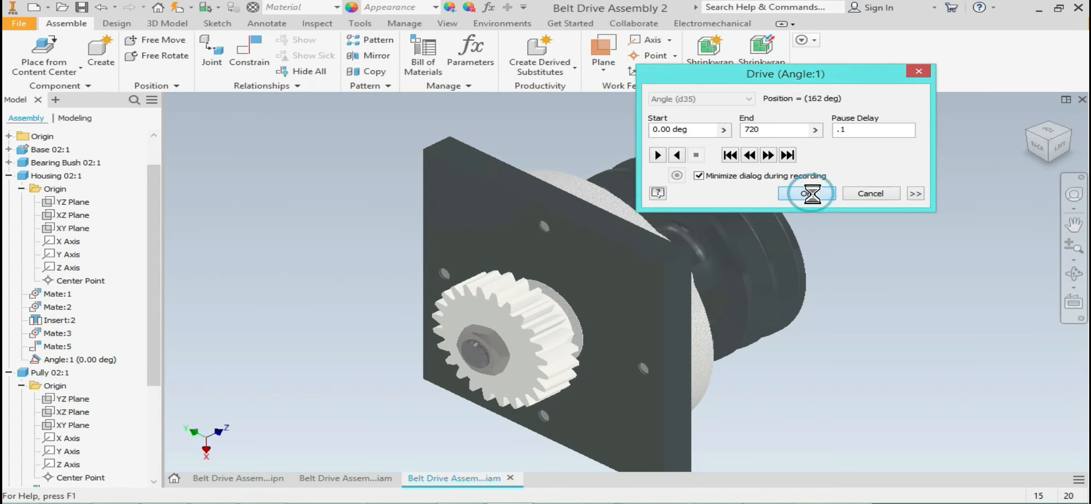
{"action": "right_click", "coordinate": [91, 359]}
{"action": "left_click", "coordinate": [126, 387]}
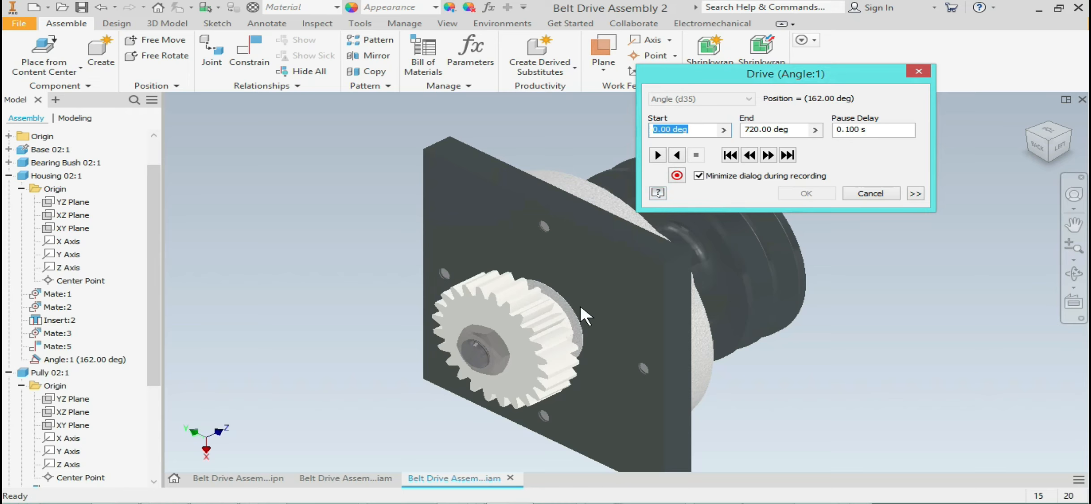
{"action": "left_click", "coordinate": [884, 195]}
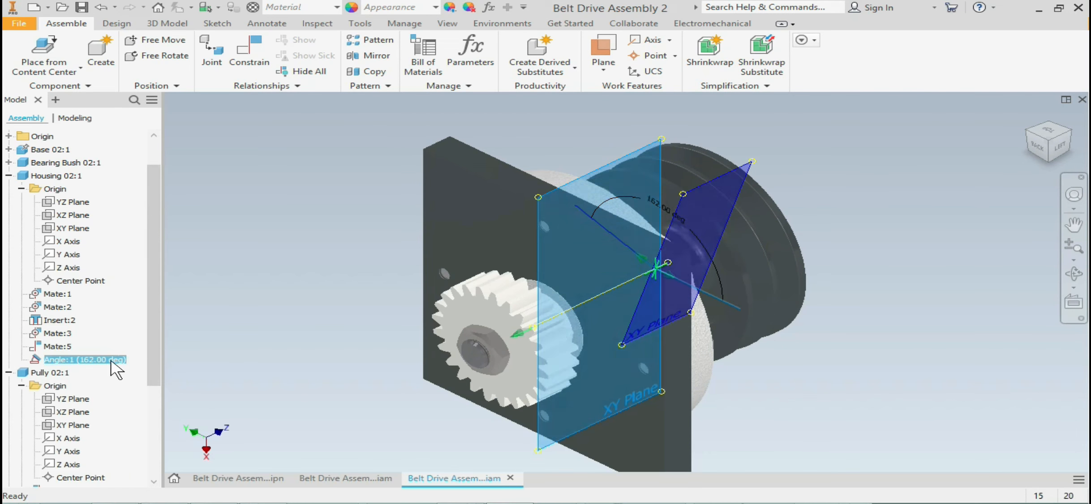
{"action": "left_click", "coordinate": [291, 324]}
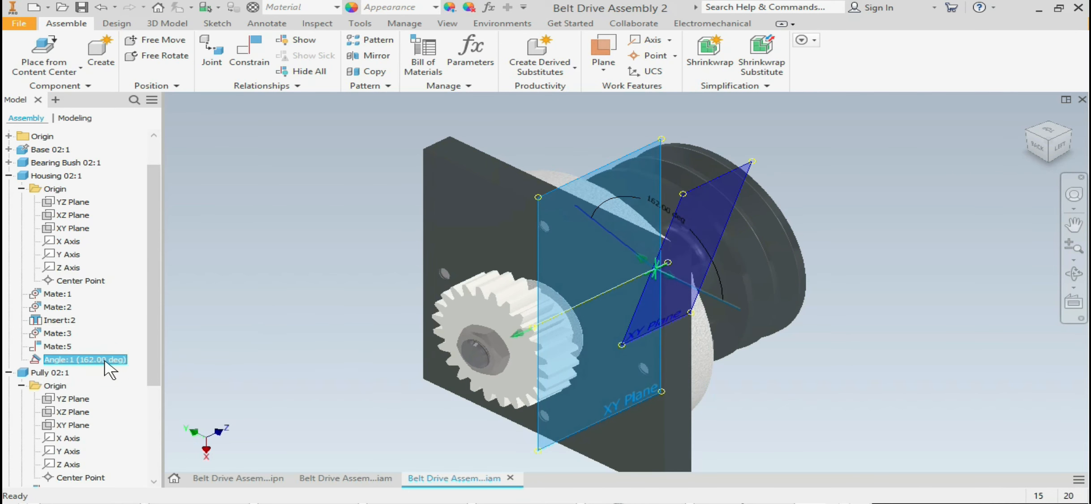
{"action": "right_click", "coordinate": [103, 359]}
{"action": "left_click", "coordinate": [268, 324]}
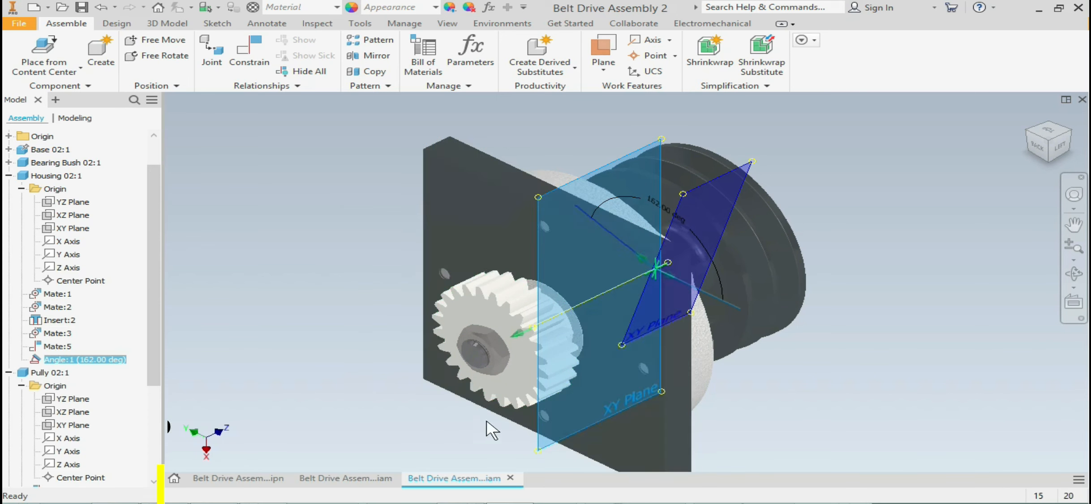
{"action": "left_click", "coordinate": [199, 394]}
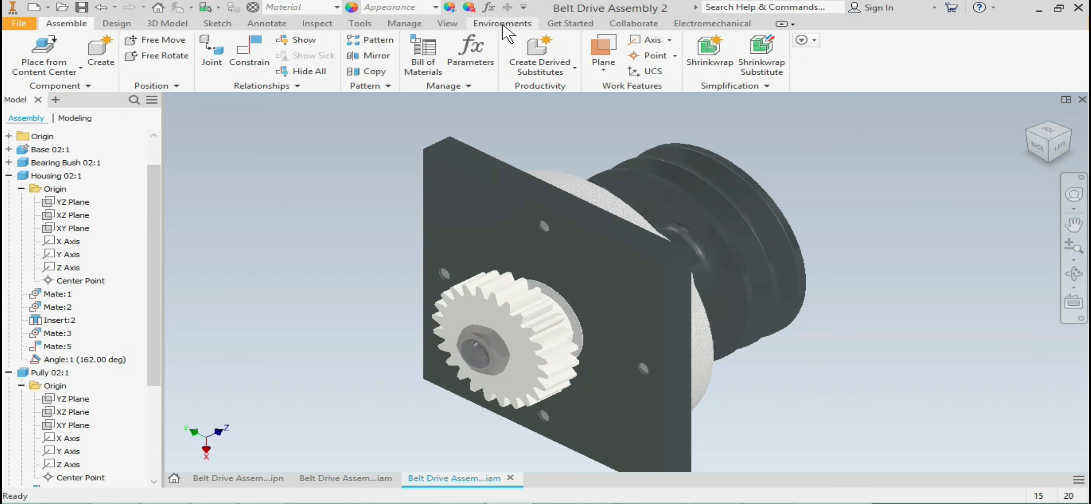
Step: Enter the Inventor Studio environment for the belt drive assembly and open the Animation Timeline
{"action": "left_click", "coordinate": [502, 24]}
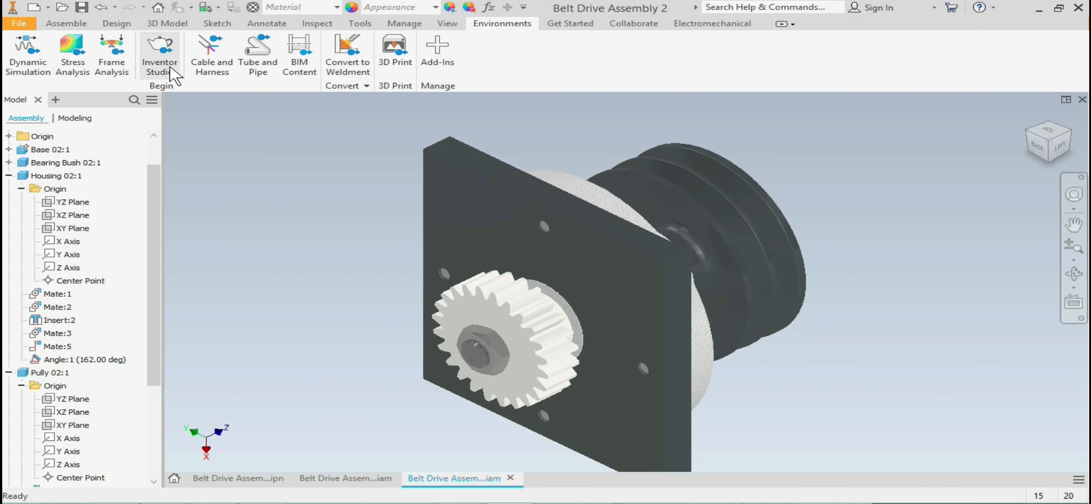
{"action": "left_click", "coordinate": [167, 69]}
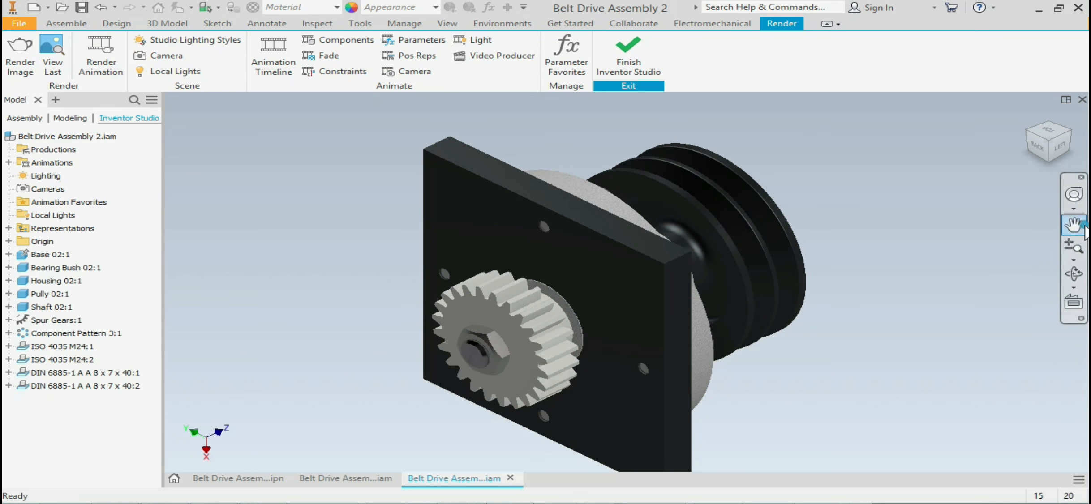
{"action": "left_click", "coordinate": [1083, 227]}
{"action": "left_click_drag", "start_coordinate": [906, 202], "coordinate": [900, 188]}
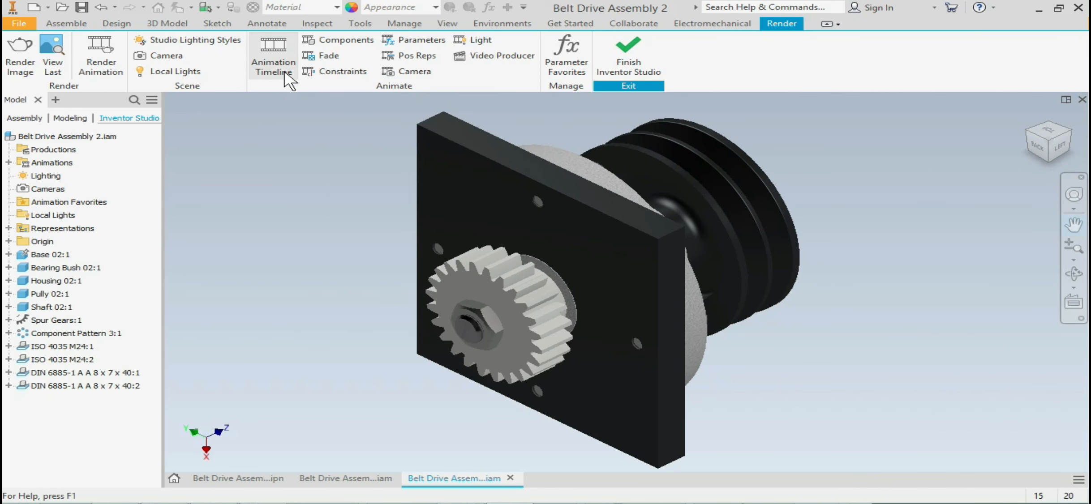
{"action": "left_click", "coordinate": [283, 69]}
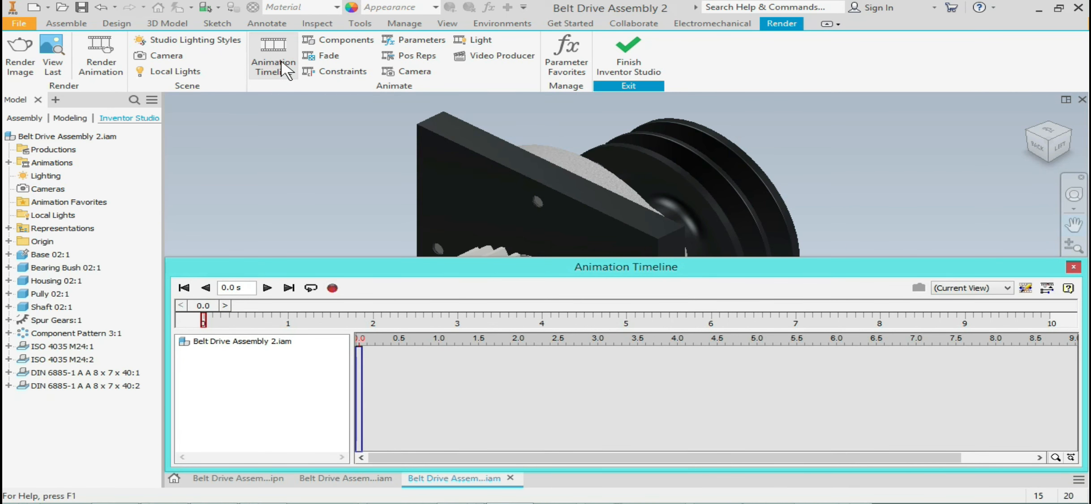